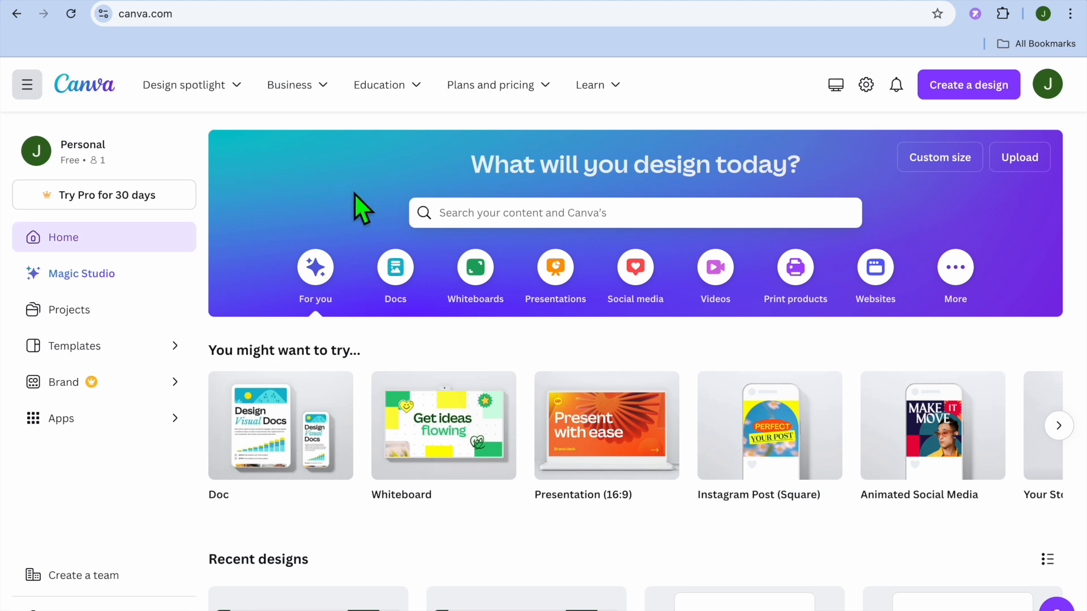
Search Canva for "resturant menu" and show all matching Canva templates.
{"action": "left_click", "coordinate": [476, 218]}
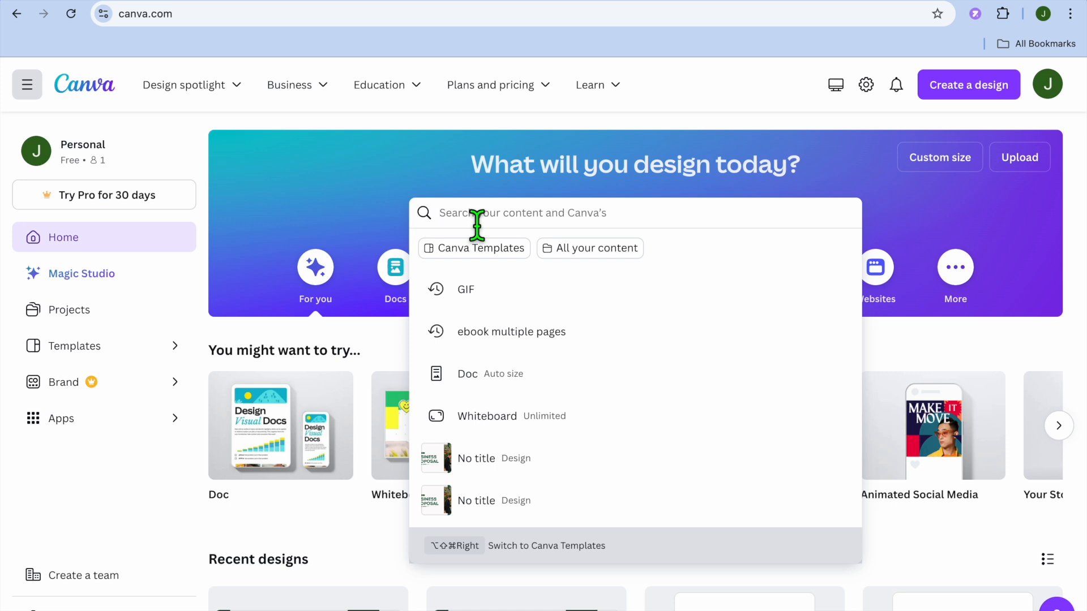
{"action": "type", "text": "res"}
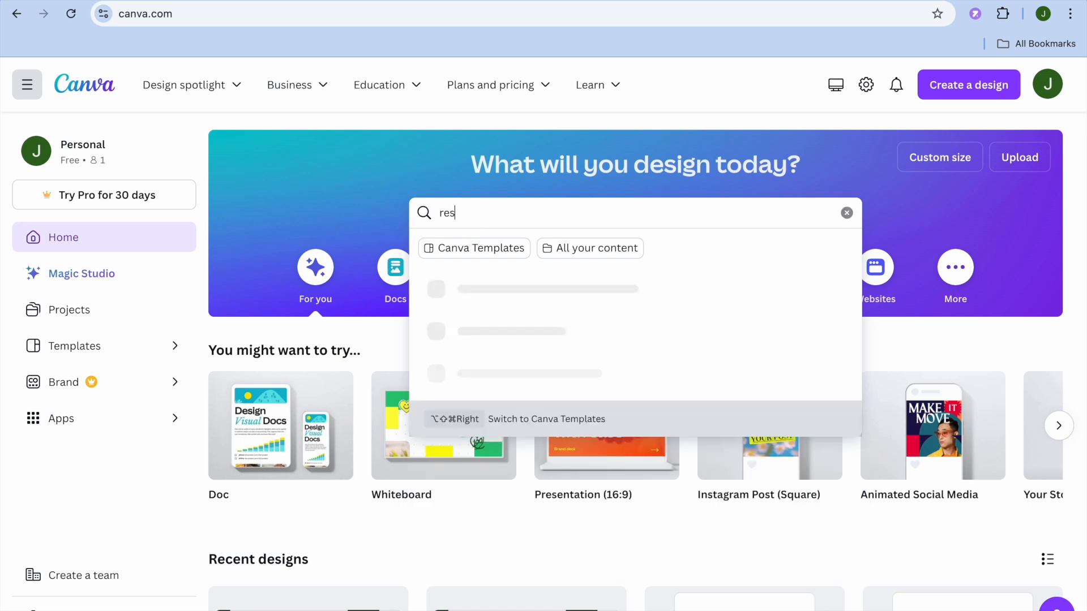
{"action": "type", "text": "tu"}
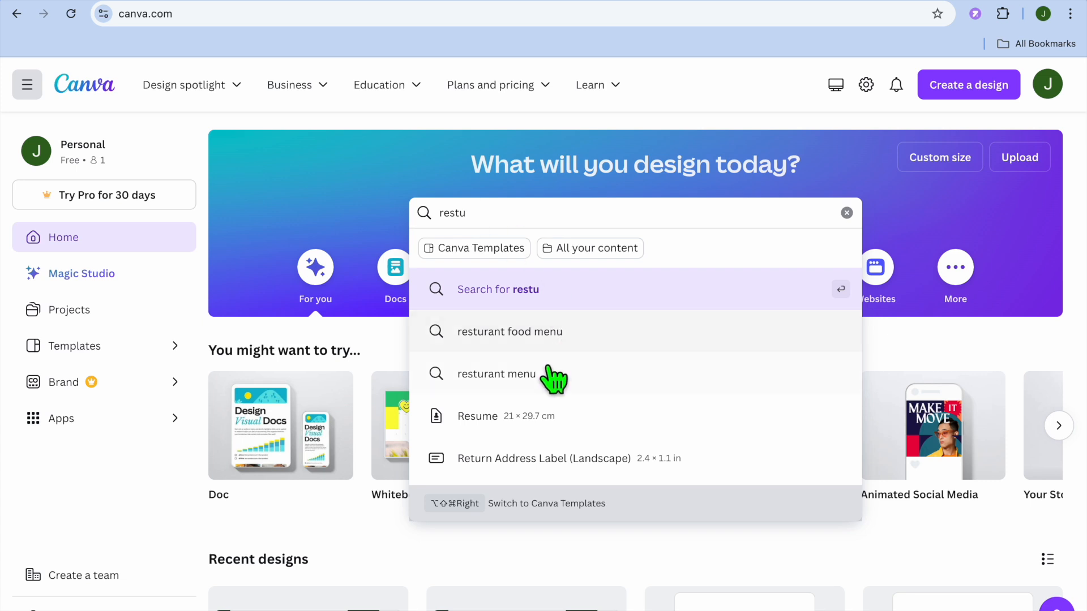
{"action": "left_click", "coordinate": [532, 373]}
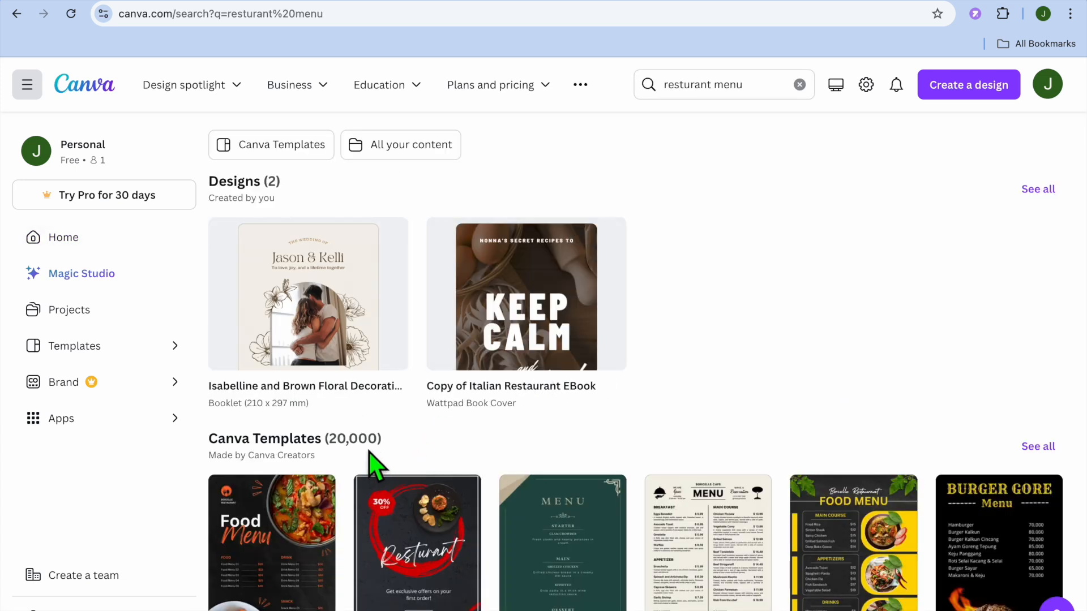
{"action": "scroll", "coordinate": [369, 449], "scroll_direction": "down", "scroll_amount": 5}
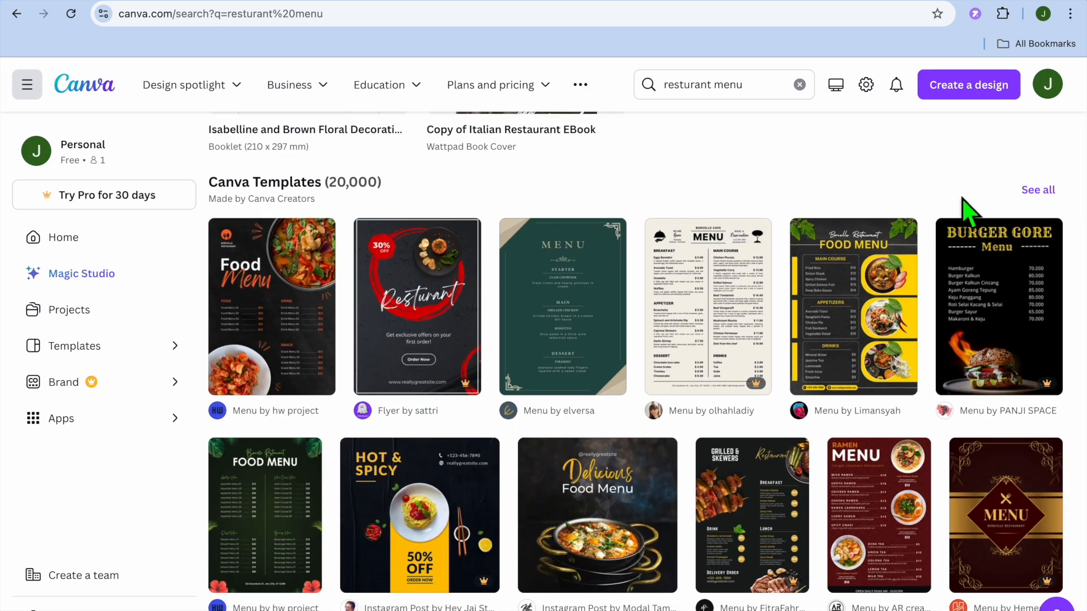
{"action": "left_click", "coordinate": [1035, 192]}
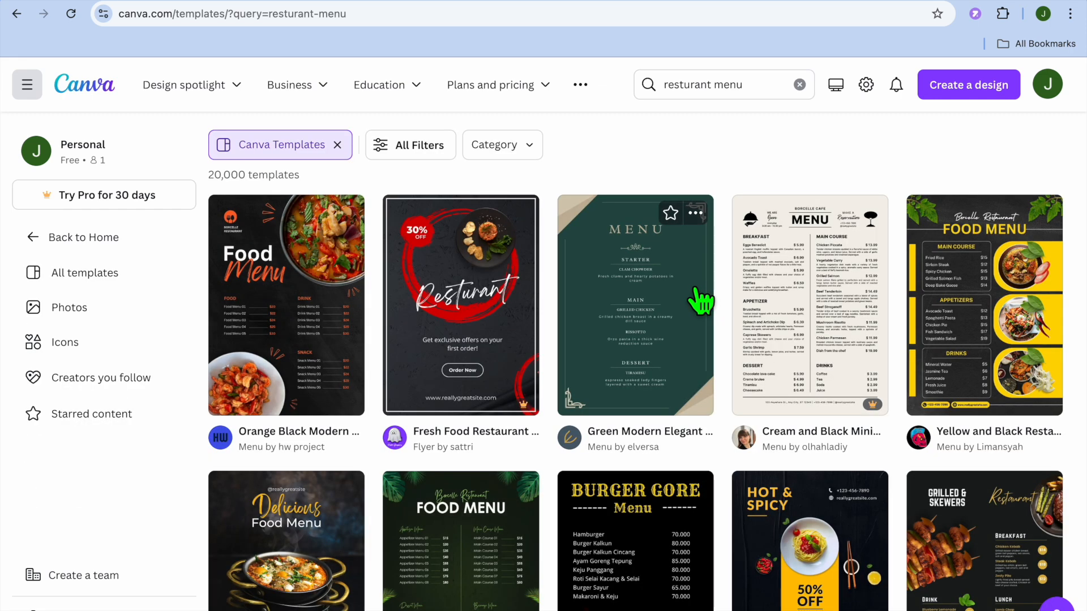
Browse the menu templates and open the Orange Black Modern Food Menu template for customizing.
{"action": "scroll", "coordinate": [701, 300], "scroll_direction": "down", "scroll_amount": 7}
{"action": "scroll", "coordinate": [701, 300], "scroll_direction": "down", "scroll_amount": 3}
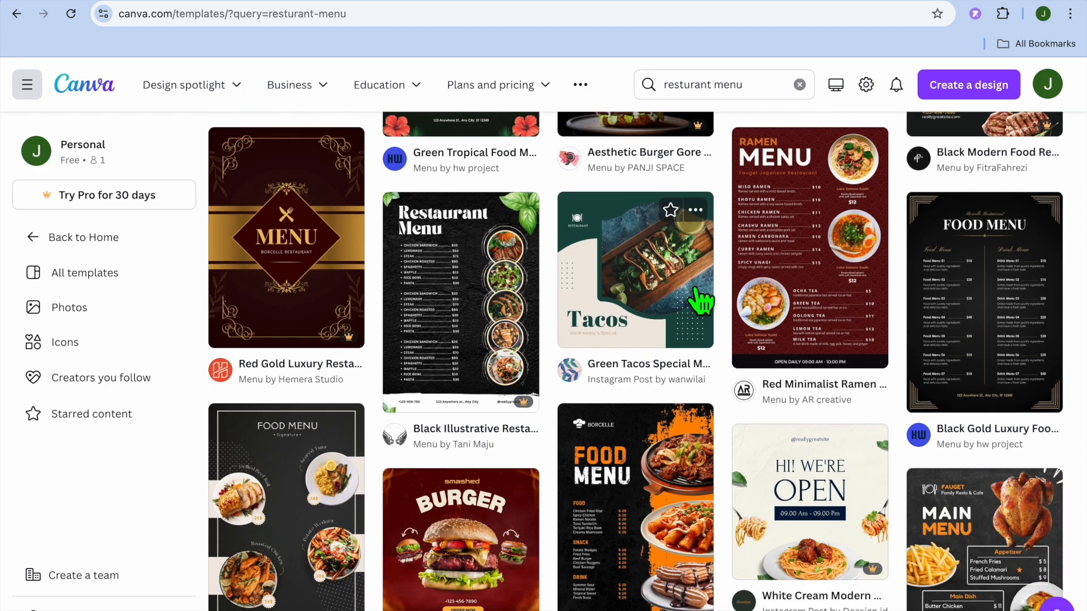
{"action": "scroll", "coordinate": [702, 301], "scroll_direction": "up", "scroll_amount": 9}
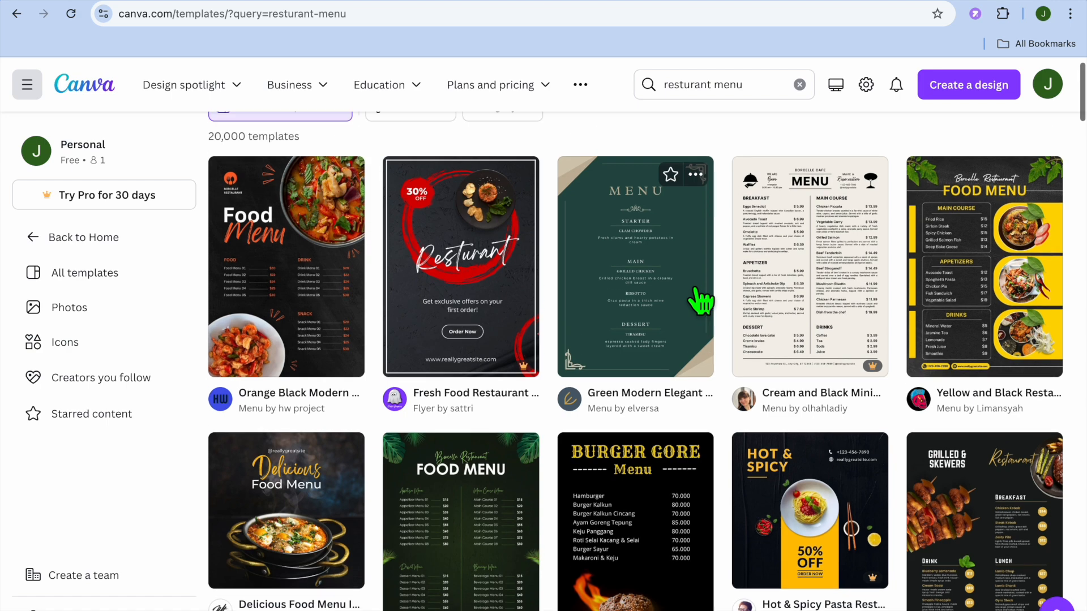
{"action": "left_click", "coordinate": [289, 333]}
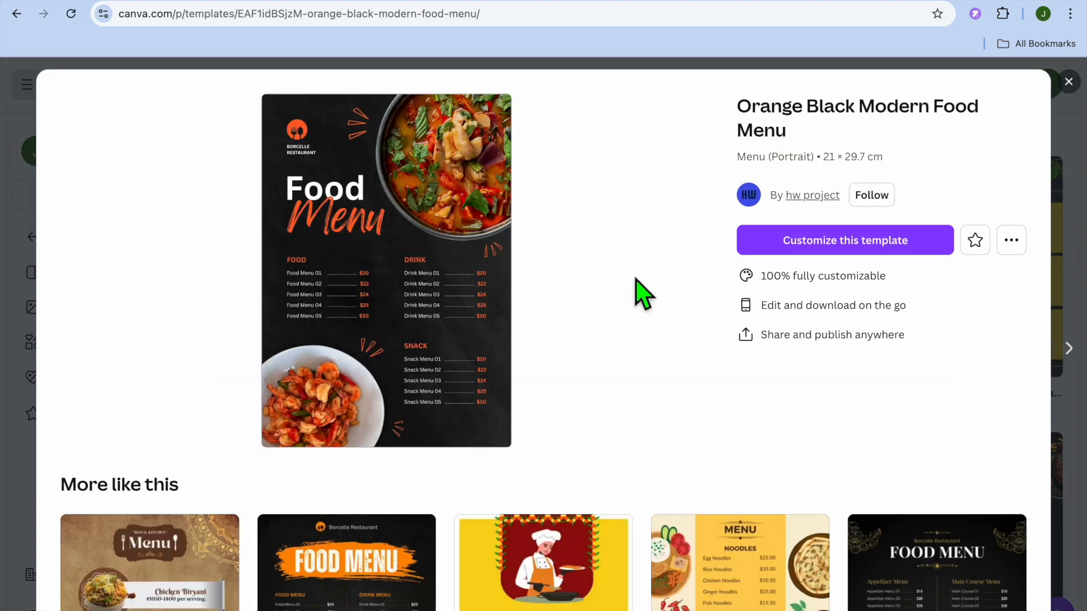
{"action": "left_click", "coordinate": [825, 249]}
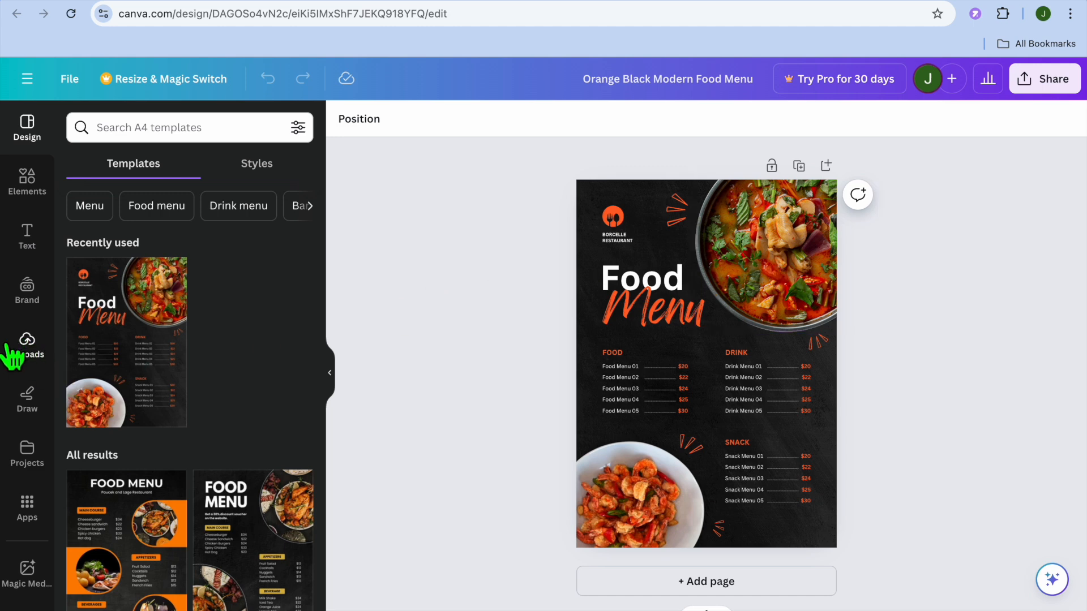
Search the design elements for "food".
{"action": "left_click", "coordinate": [22, 356]}
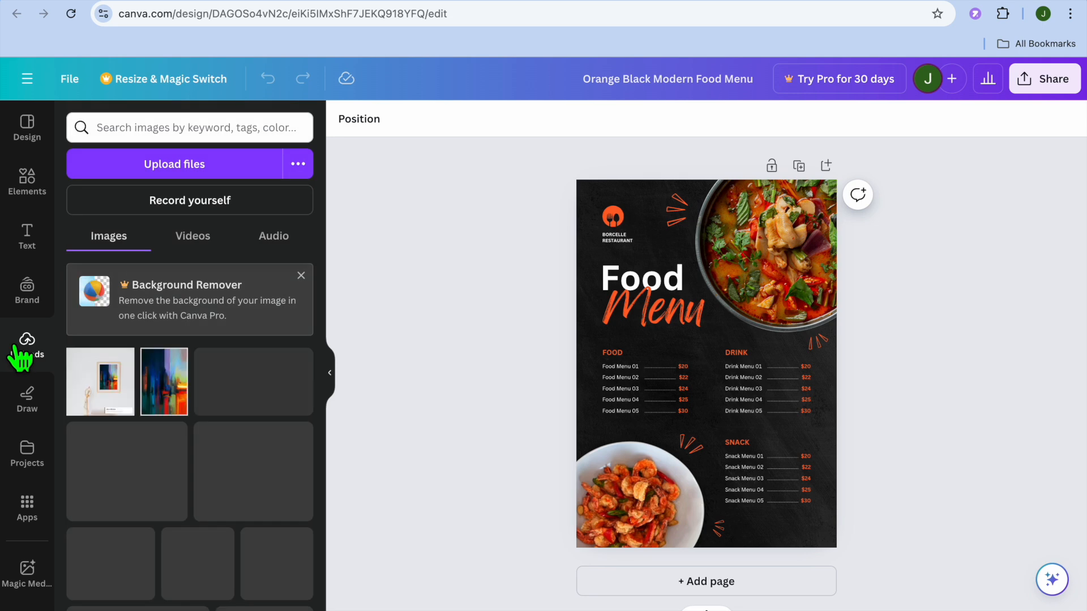
{"action": "left_click", "coordinate": [37, 203]}
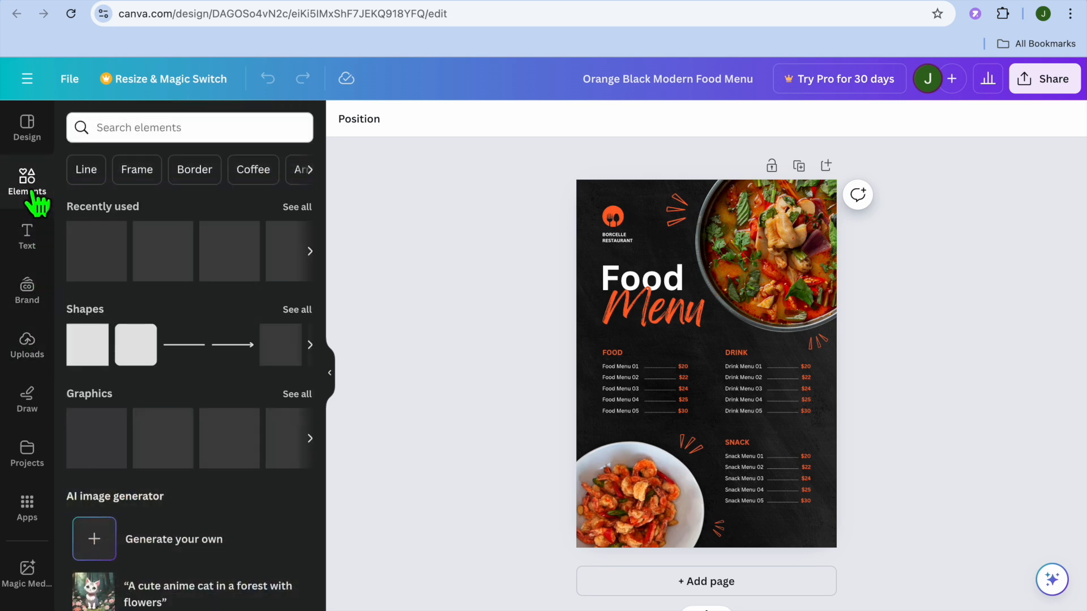
{"action": "left_click", "coordinate": [172, 136]}
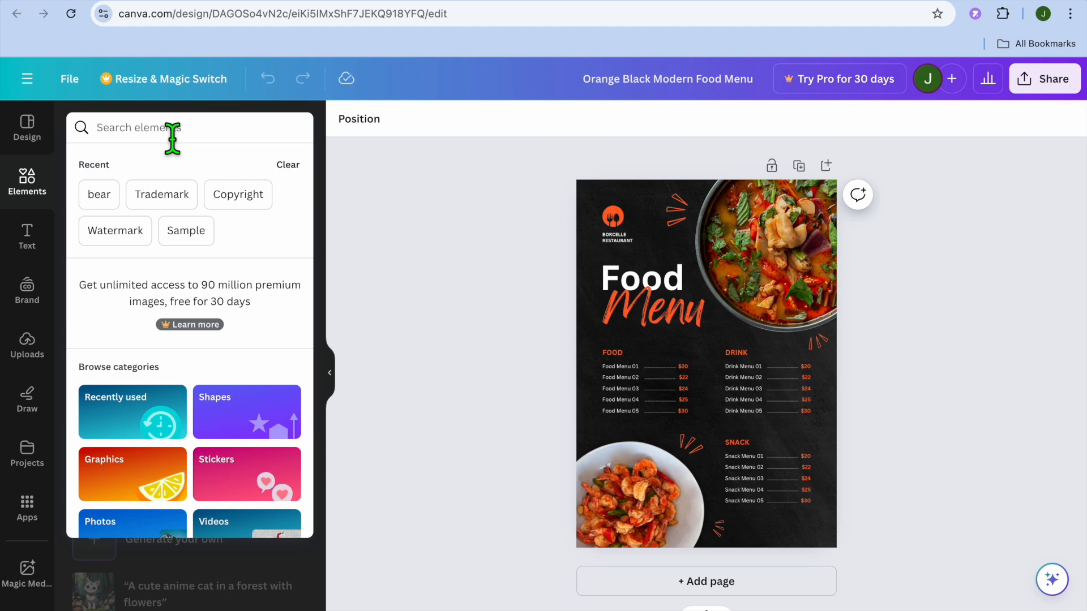
{"action": "type", "text": "food"}
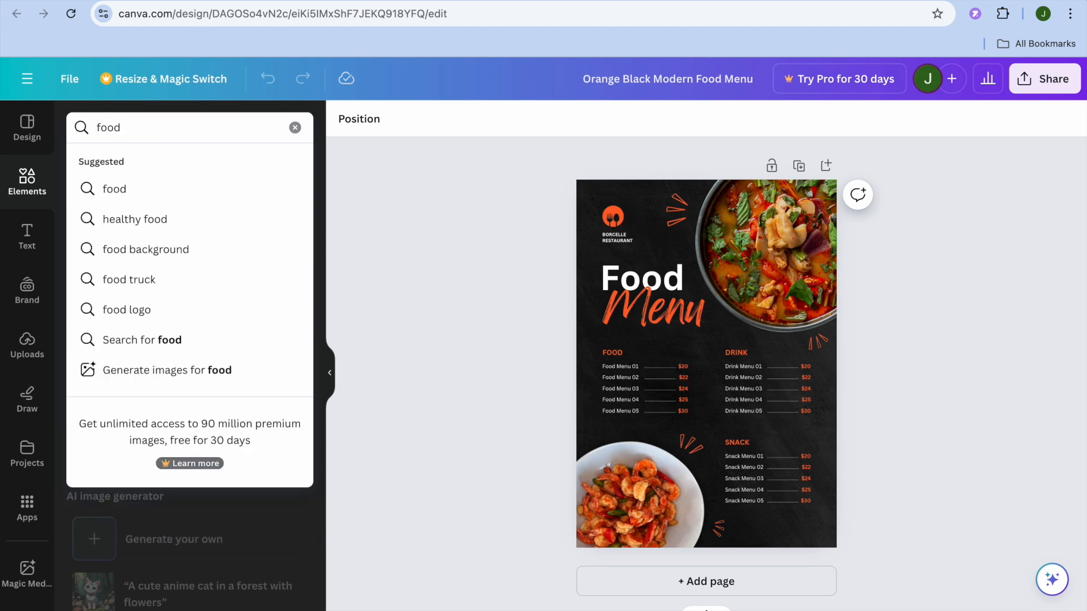
{"action": "key", "text": "Return"}
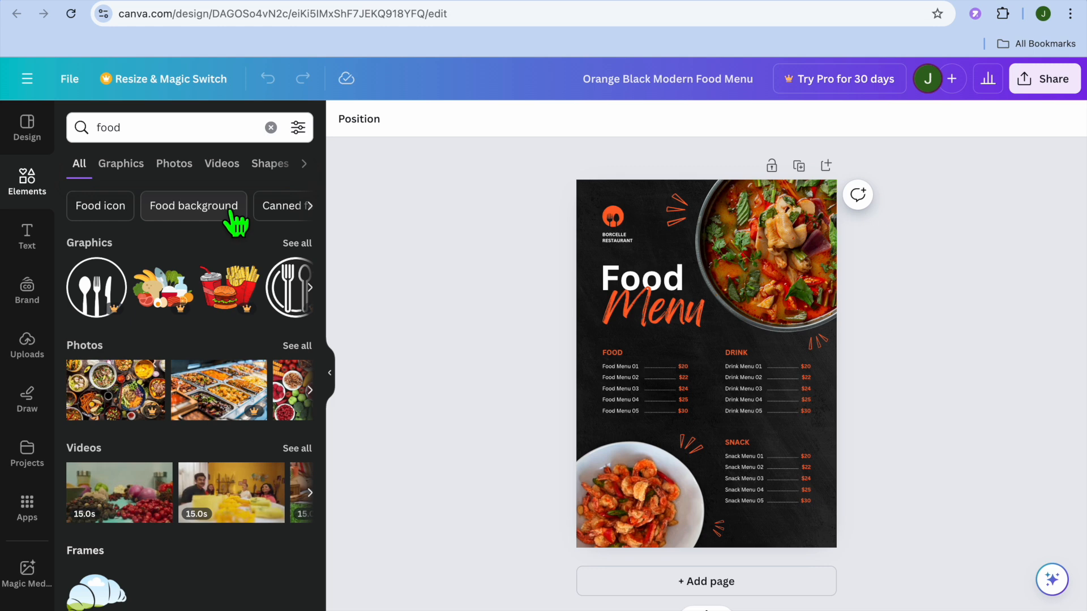
Show all food photos and replace the dish picture beside the Food Menu title with the pancake stack photo.
{"action": "left_click", "coordinate": [297, 346]}
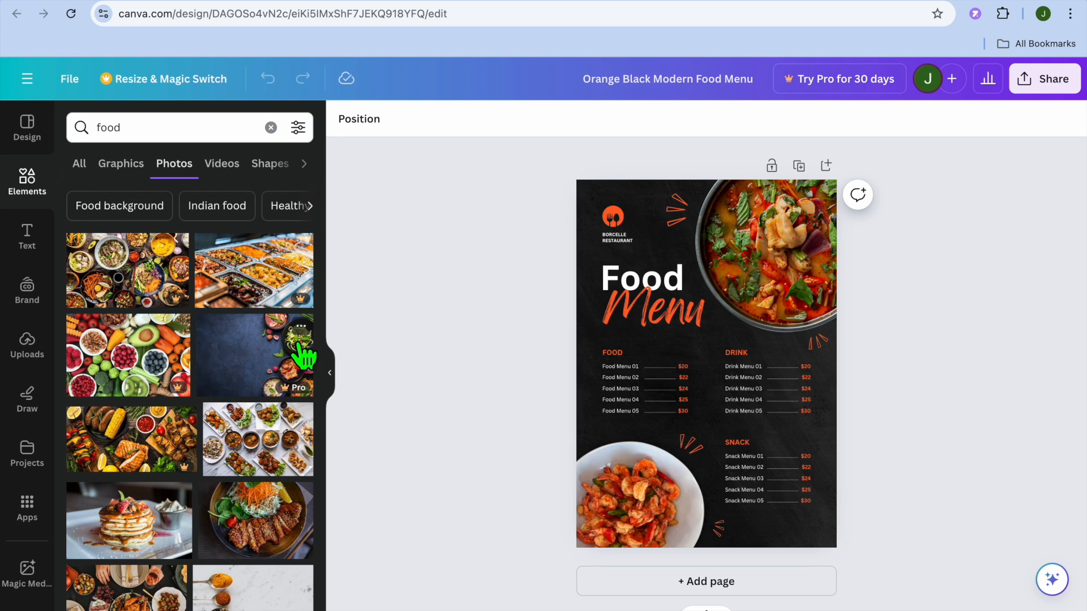
{"action": "scroll", "coordinate": [304, 356], "scroll_direction": "down", "scroll_amount": 2}
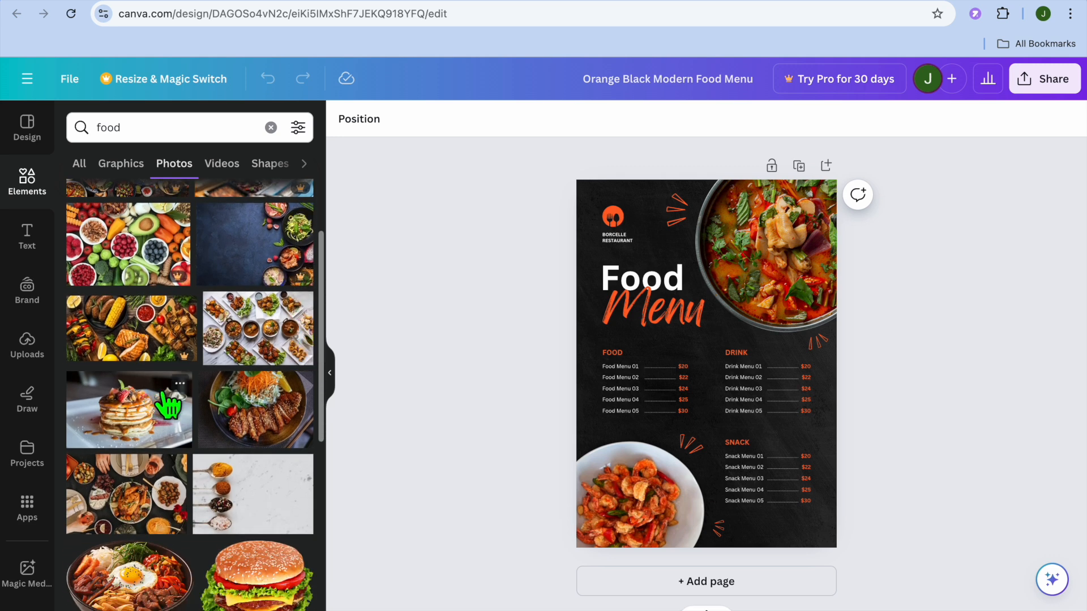
{"action": "left_click_drag", "start_coordinate": [145, 419], "coordinate": [731, 254]}
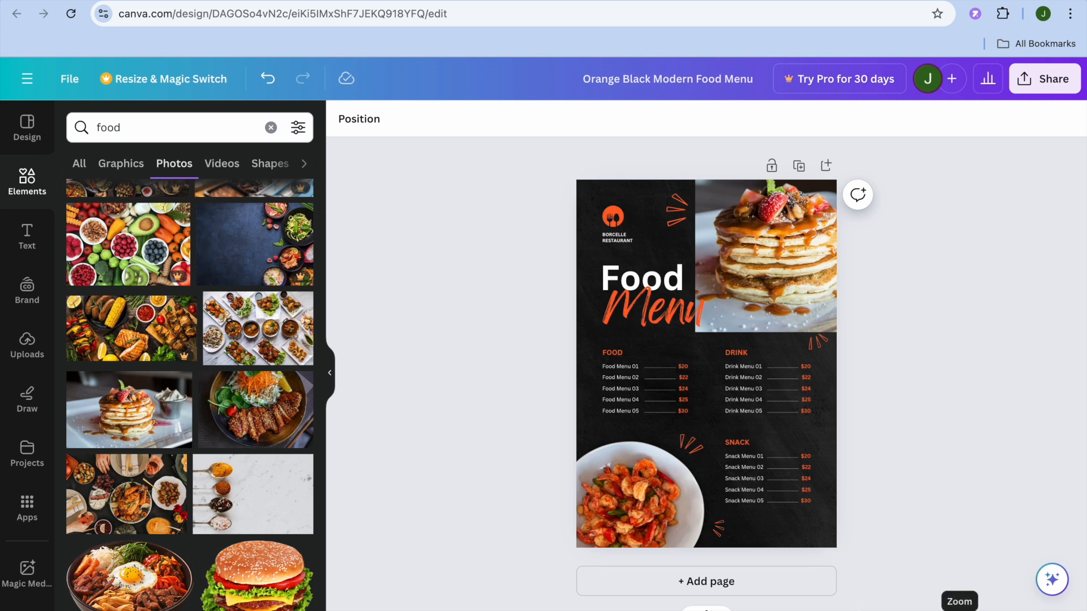
Replace the first item name under the FOOD heading, "Food Menu 01", with "CHICKEN".
{"action": "left_click_drag", "start_coordinate": [930, 610], "coordinate": [959, 610]}
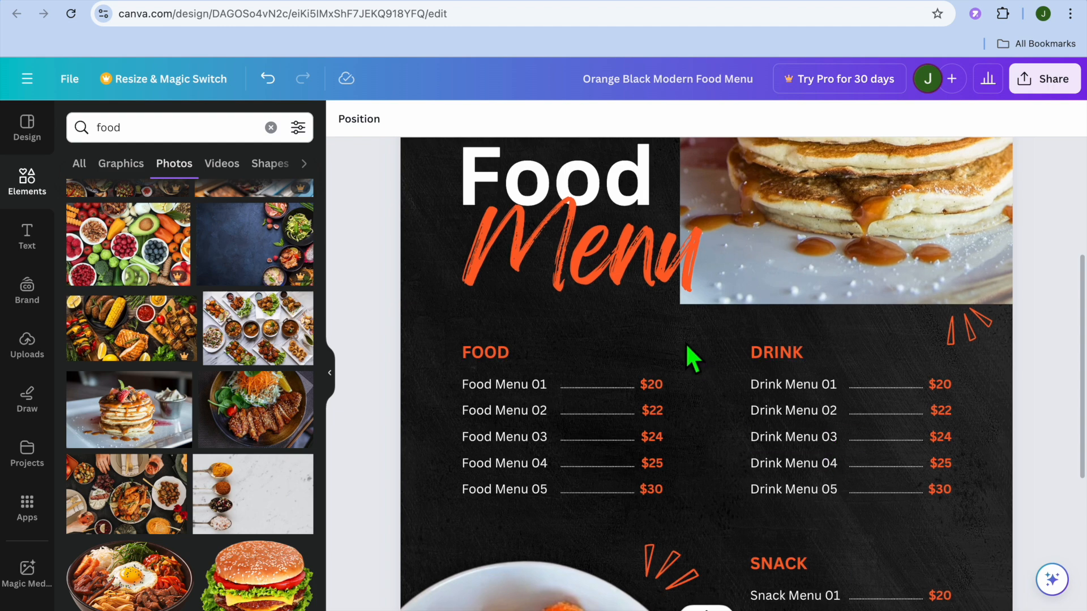
{"action": "scroll", "coordinate": [692, 359], "scroll_direction": "down", "scroll_amount": 3}
{"action": "scroll", "coordinate": [692, 360], "scroll_direction": "up", "scroll_amount": 1}
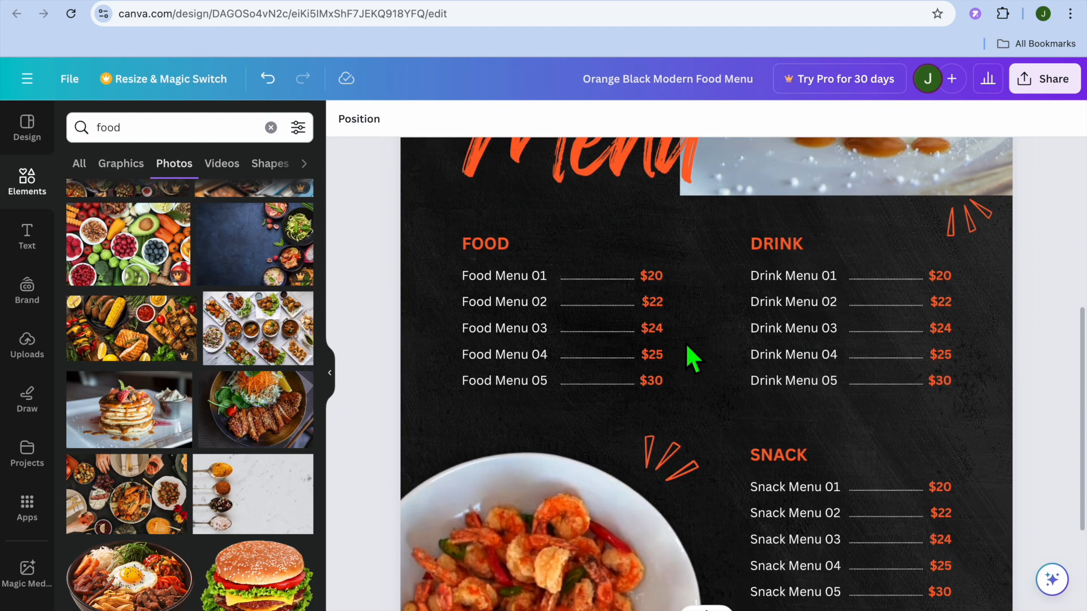
{"action": "left_click", "coordinate": [511, 276]}
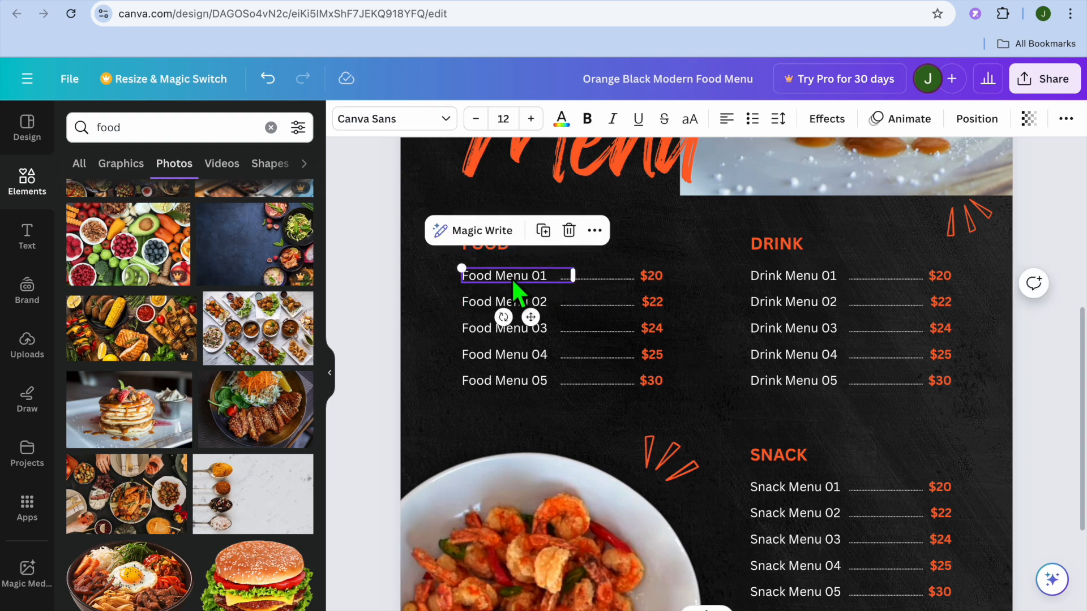
{"action": "left_click", "coordinate": [526, 276]}
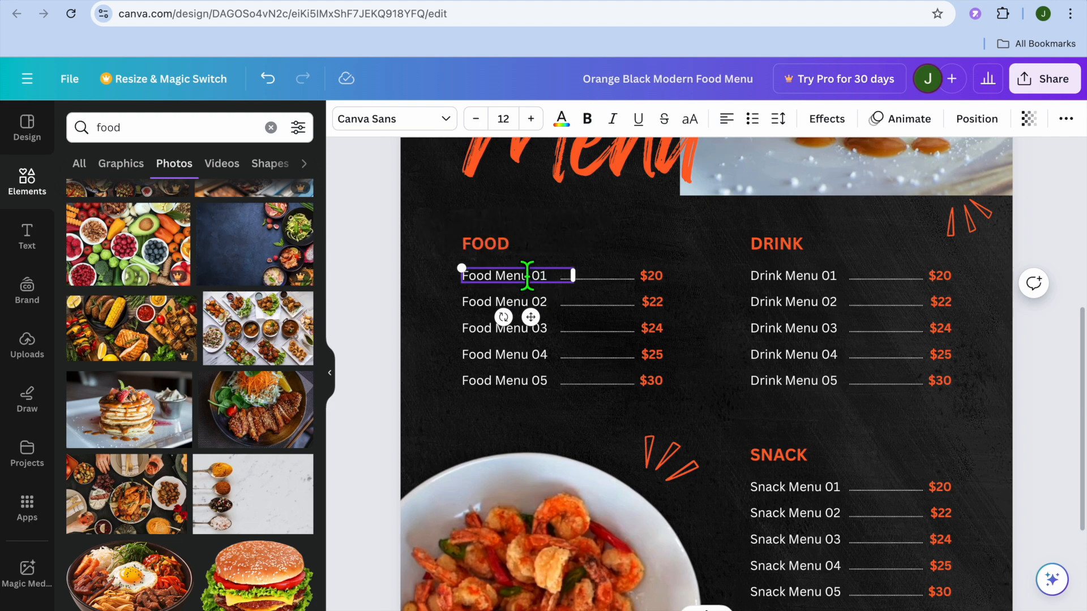
{"action": "left_click_drag", "start_coordinate": [526, 276], "coordinate": [456, 275]}
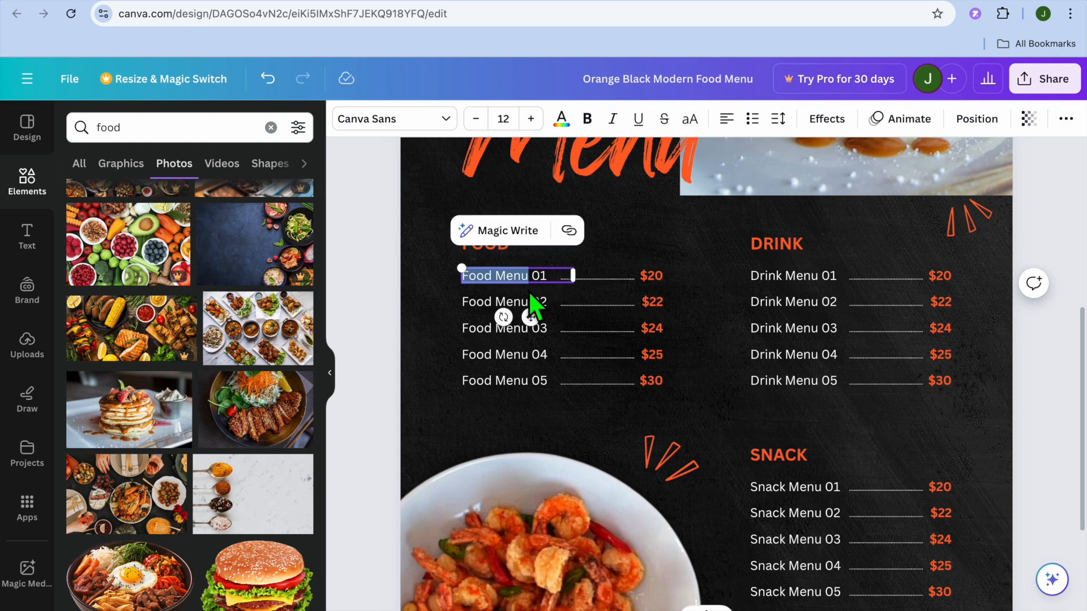
{"action": "type", "text": "CH"}
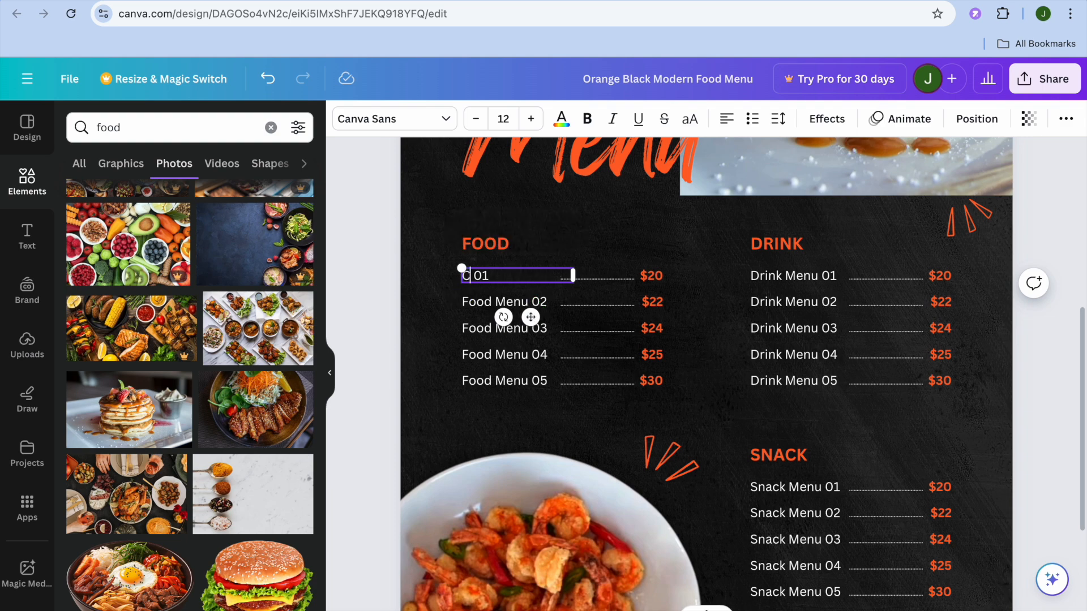
{"action": "type", "text": "ICKEN"}
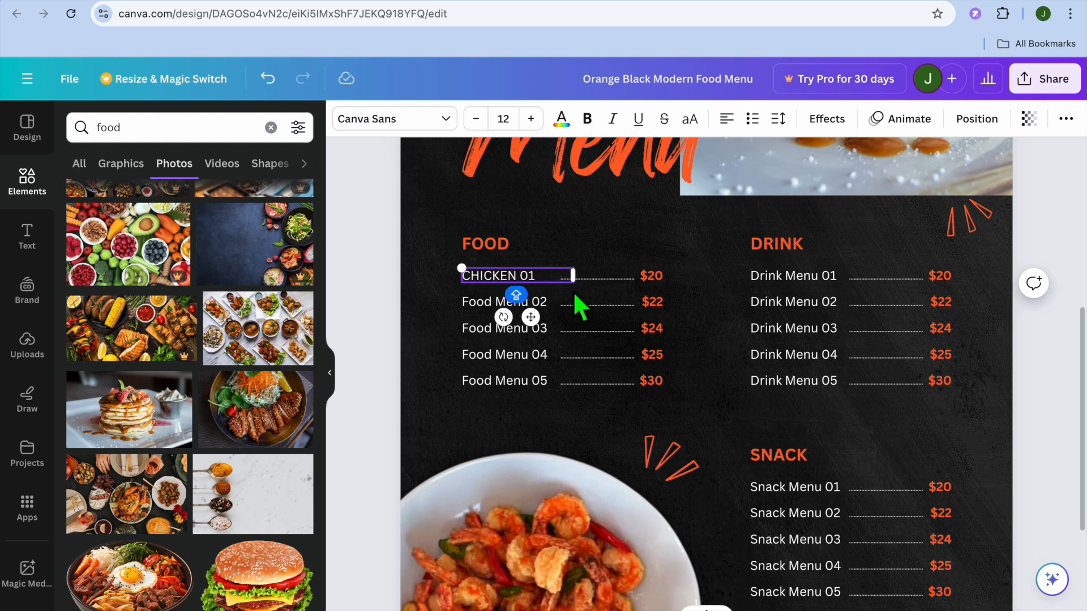
{"action": "left_click", "coordinate": [547, 290]}
{"action": "key", "text": "BackSpace"}
{"action": "key", "text": "BackSpace"}
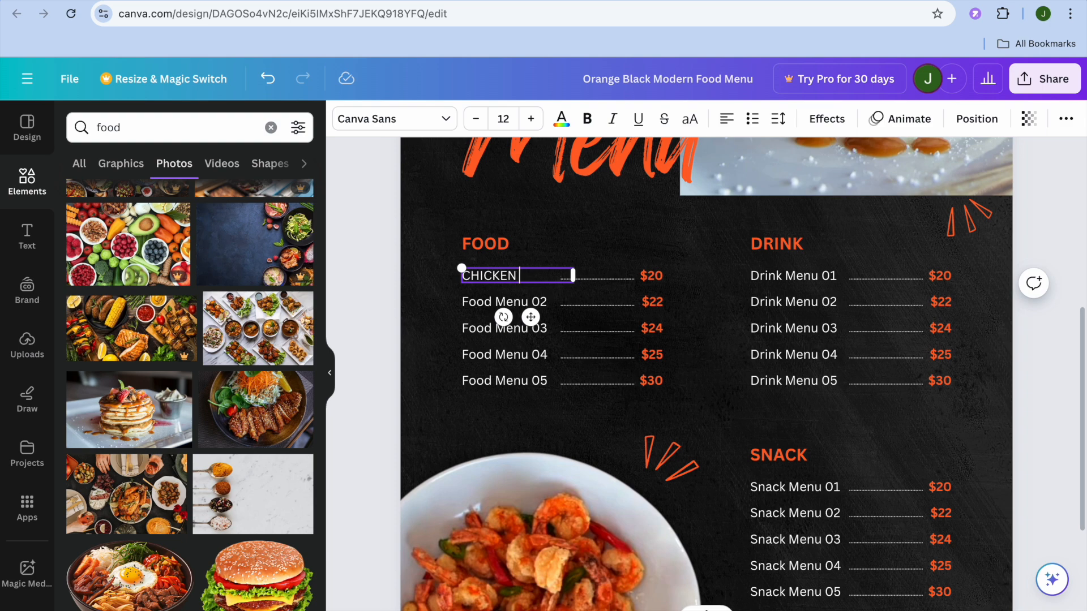
Examine the menu's other editable parts: the first food price, second food item, snack section, restaurant name, background and logo.
{"action": "left_click", "coordinate": [659, 280]}
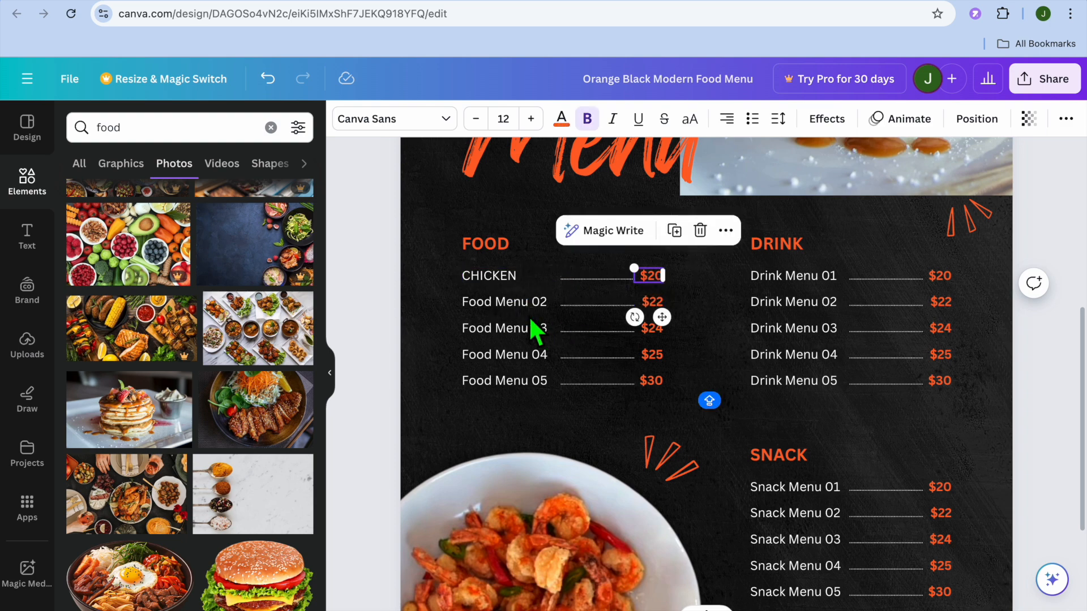
{"action": "left_click", "coordinate": [517, 304]}
{"action": "left_click", "coordinate": [514, 301]}
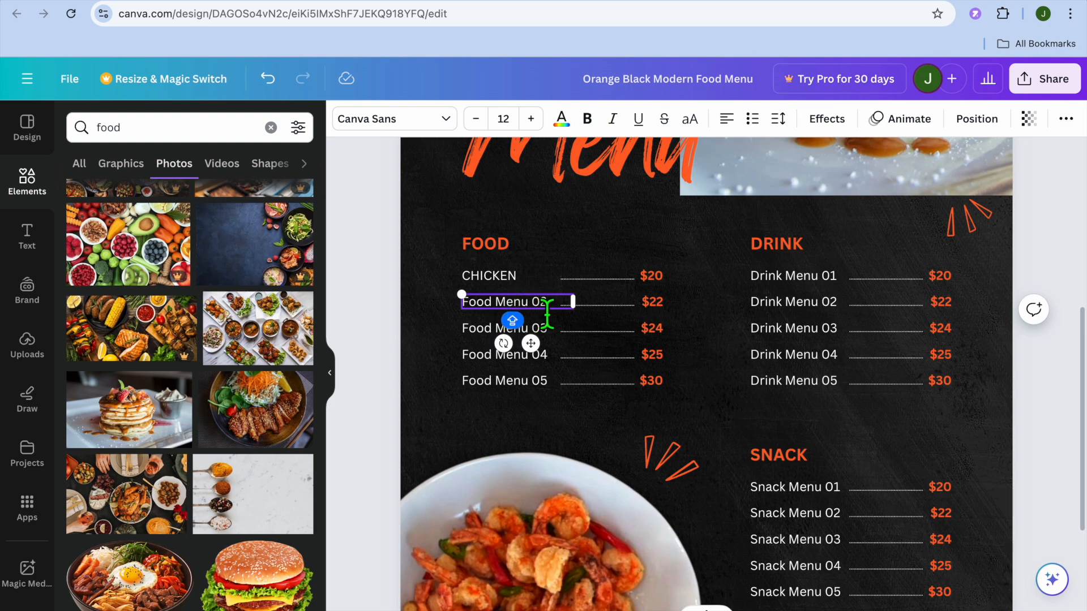
{"action": "left_click", "coordinate": [555, 309]}
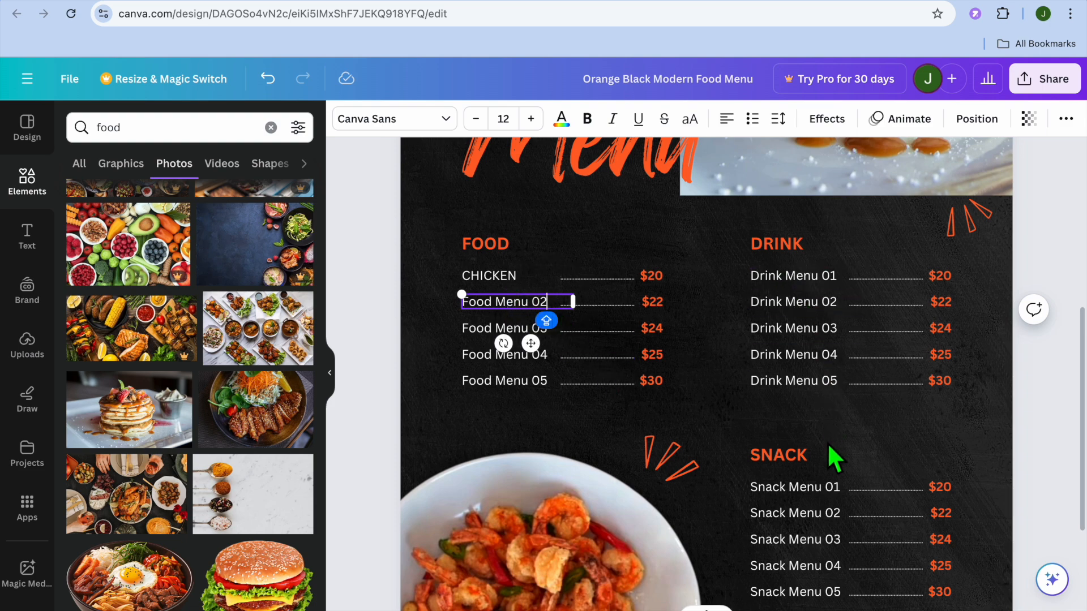
{"action": "scroll", "coordinate": [830, 477], "scroll_direction": "down", "scroll_amount": 3}
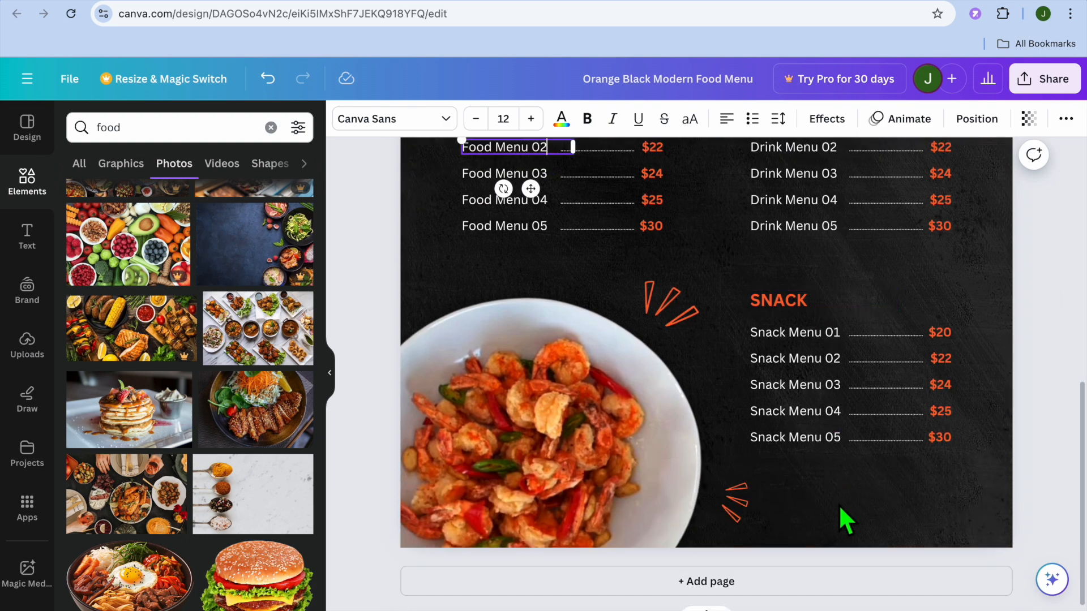
{"action": "scroll", "coordinate": [849, 546], "scroll_direction": "up", "scroll_amount": 6}
{"action": "scroll", "coordinate": [849, 546], "scroll_direction": "up", "scroll_amount": 3}
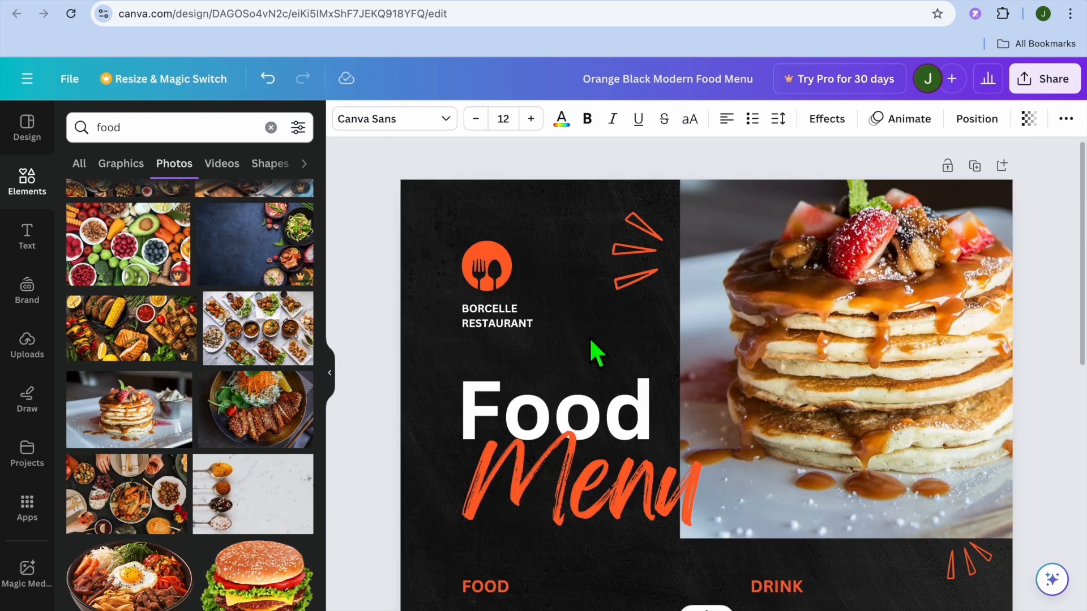
{"action": "left_click", "coordinate": [483, 311]}
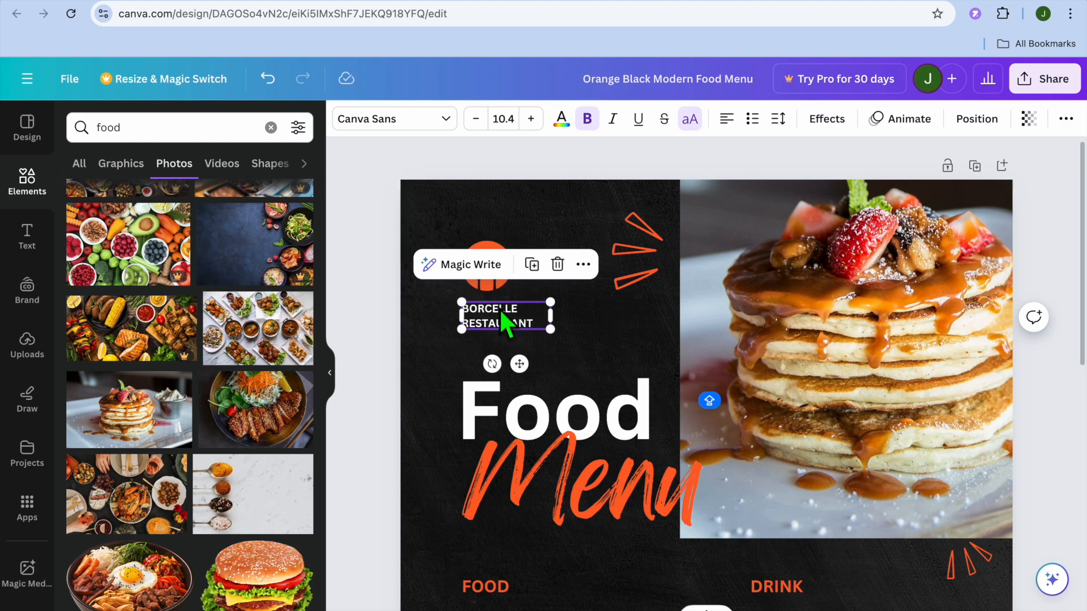
{"action": "left_click", "coordinate": [599, 314]}
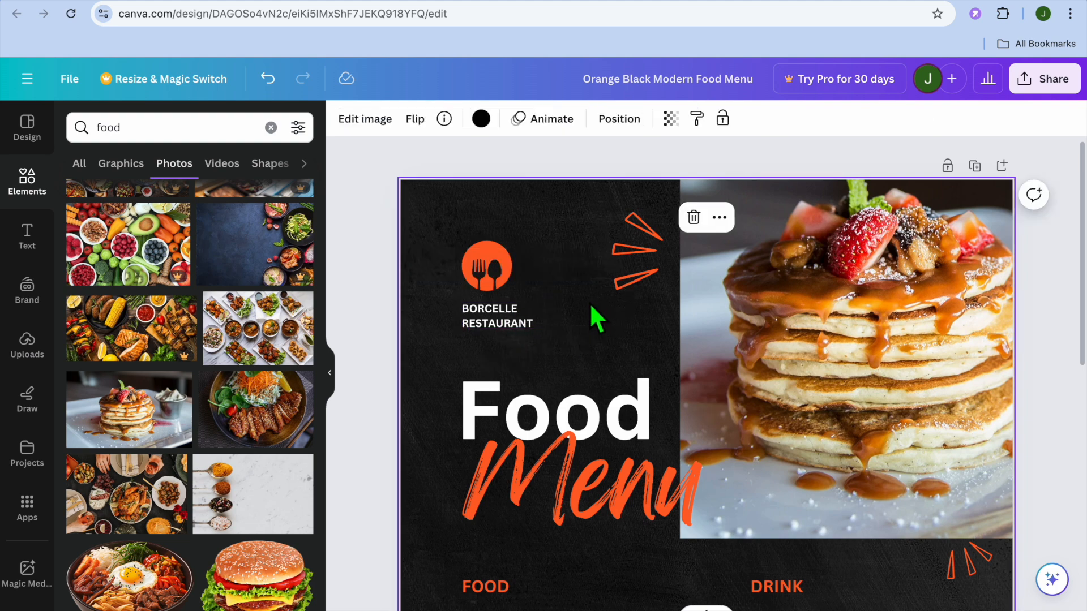
{"action": "left_click", "coordinate": [495, 267]}
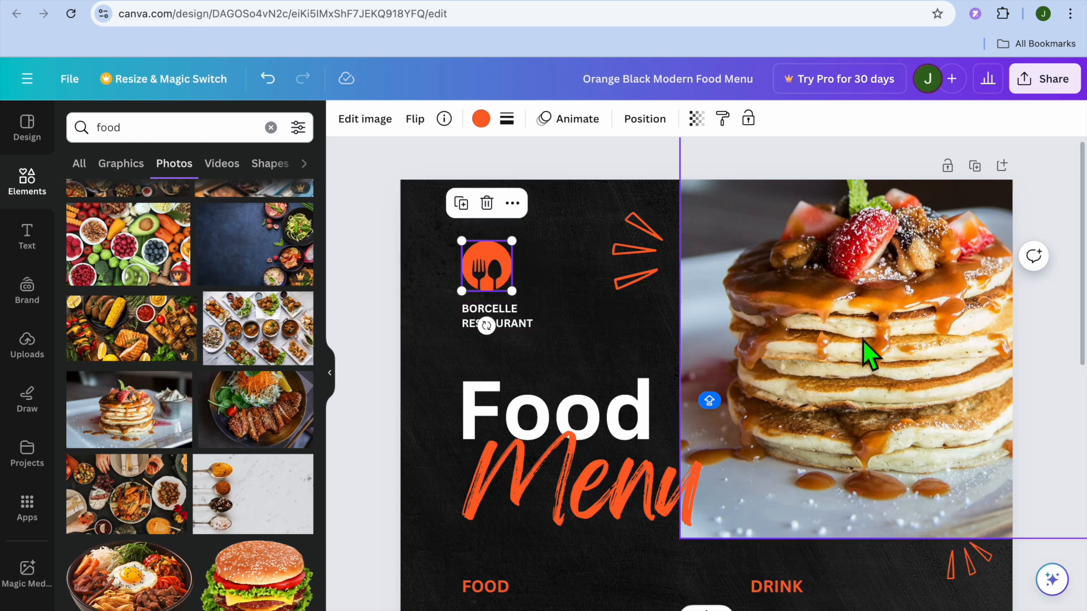
Download the food menu design as a PNG file.
{"action": "left_click", "coordinate": [1048, 89]}
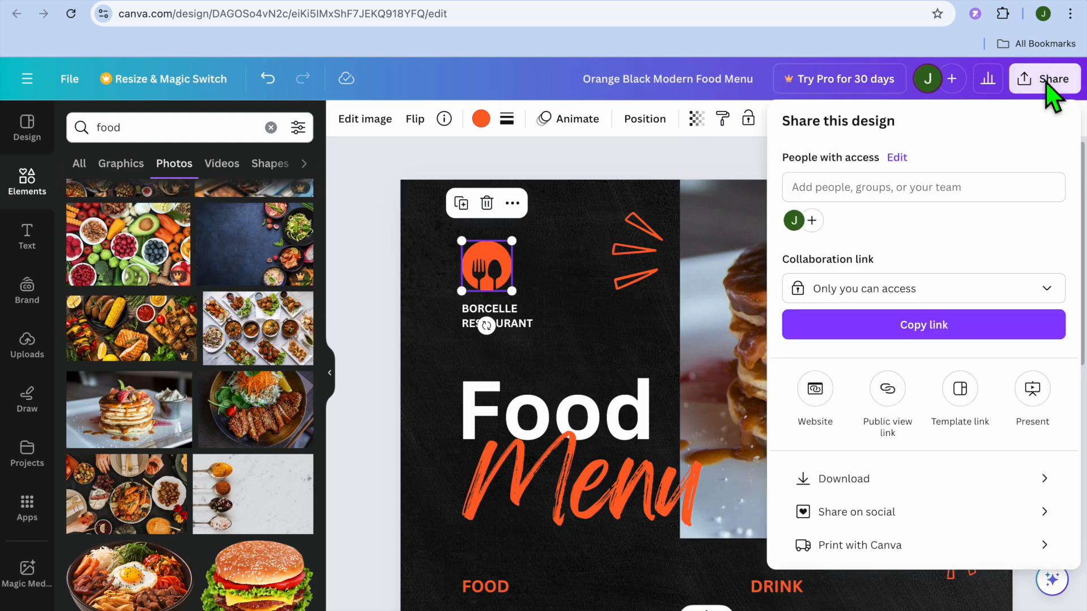
{"action": "left_click", "coordinate": [920, 473]}
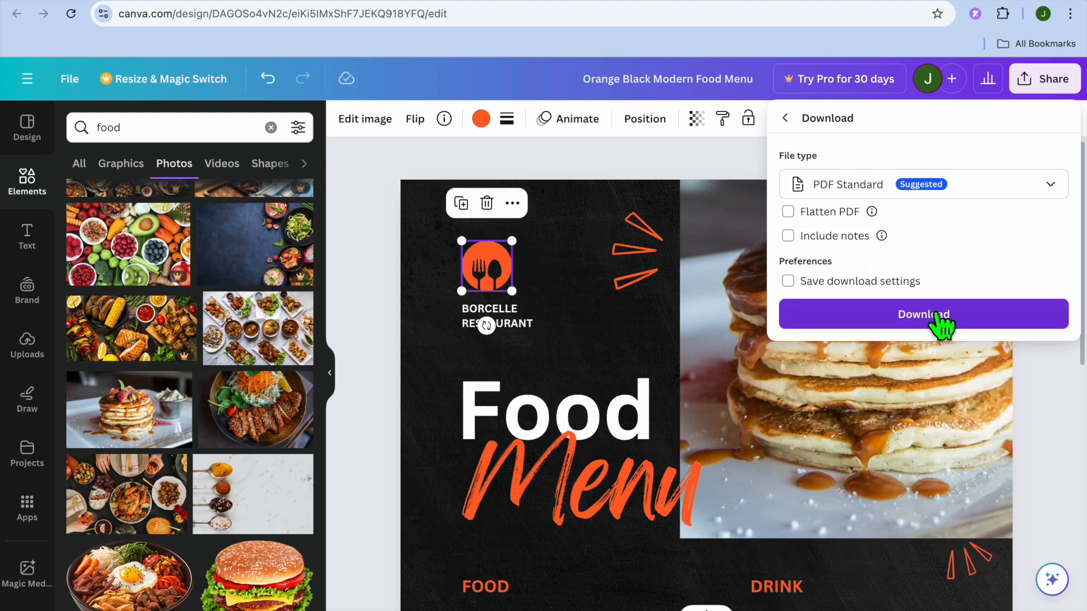
{"action": "left_click", "coordinate": [1044, 192]}
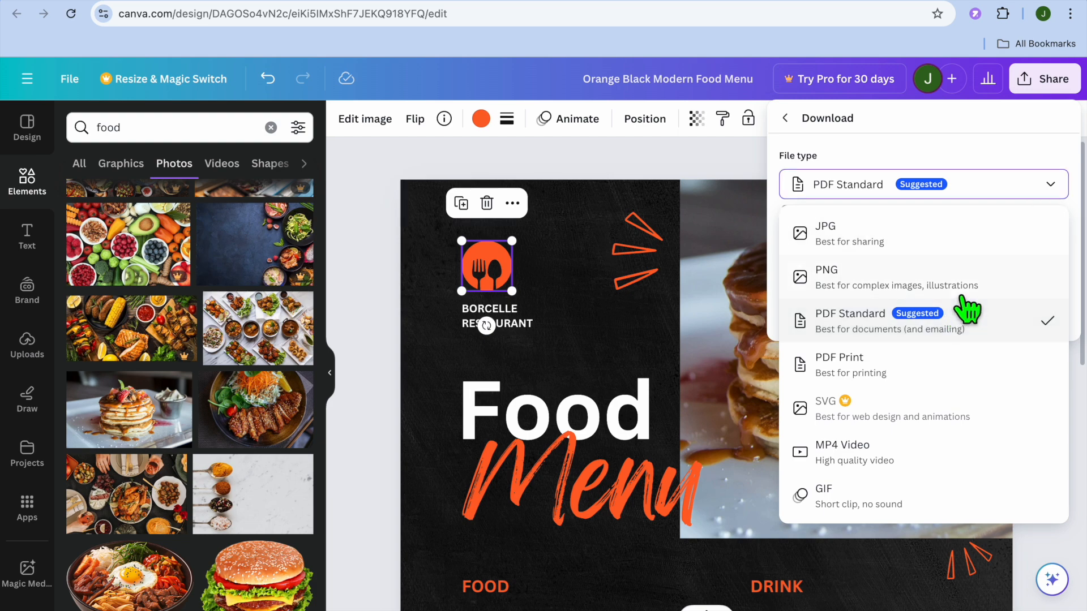
{"action": "left_click", "coordinate": [941, 287]}
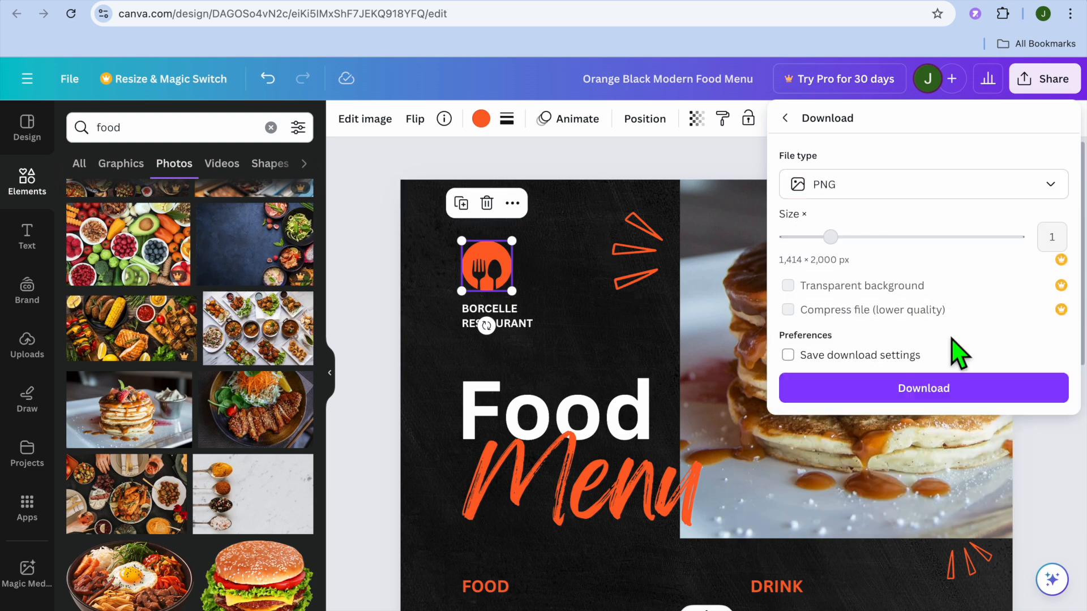
{"action": "left_click", "coordinate": [957, 394]}
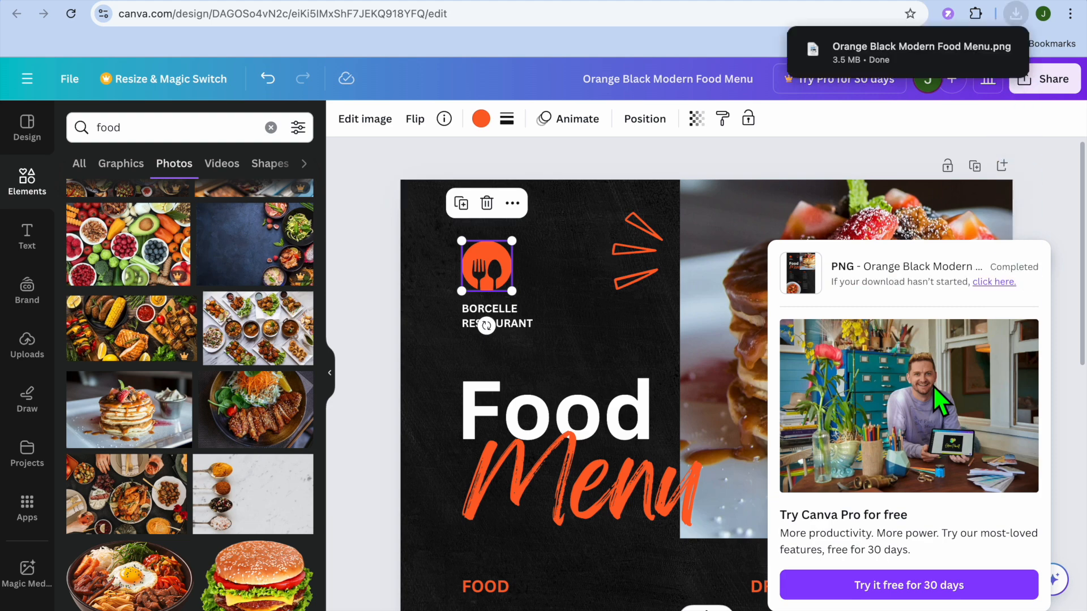
Open the downloaded Orange Black Modern Food Menu.png to check the finished menu, and close the preview.
{"action": "mouse_move", "coordinate": [885, 65]}
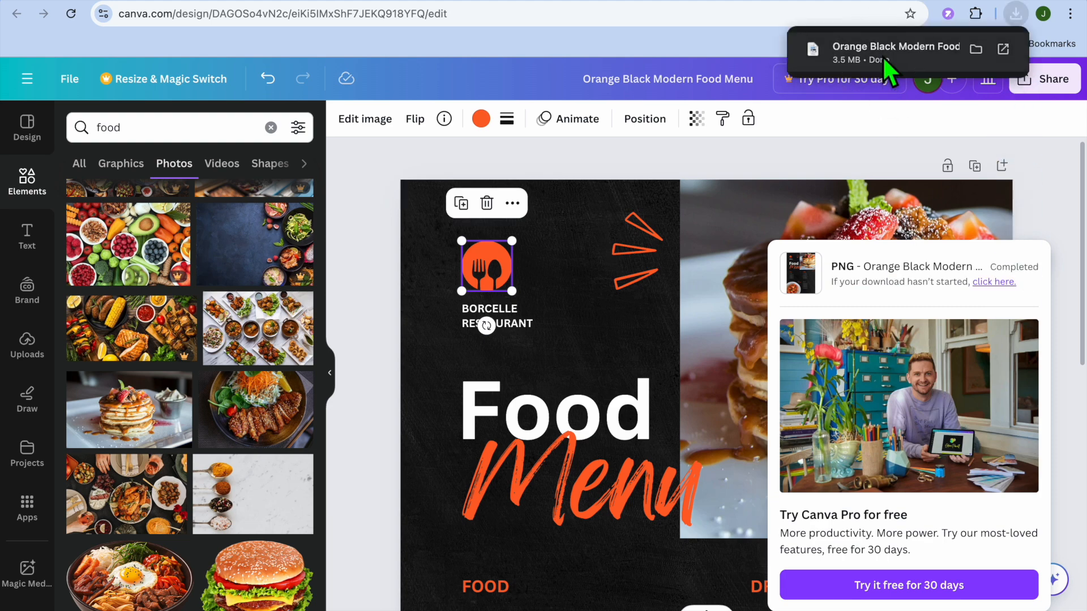
{"action": "left_click", "coordinate": [882, 55]}
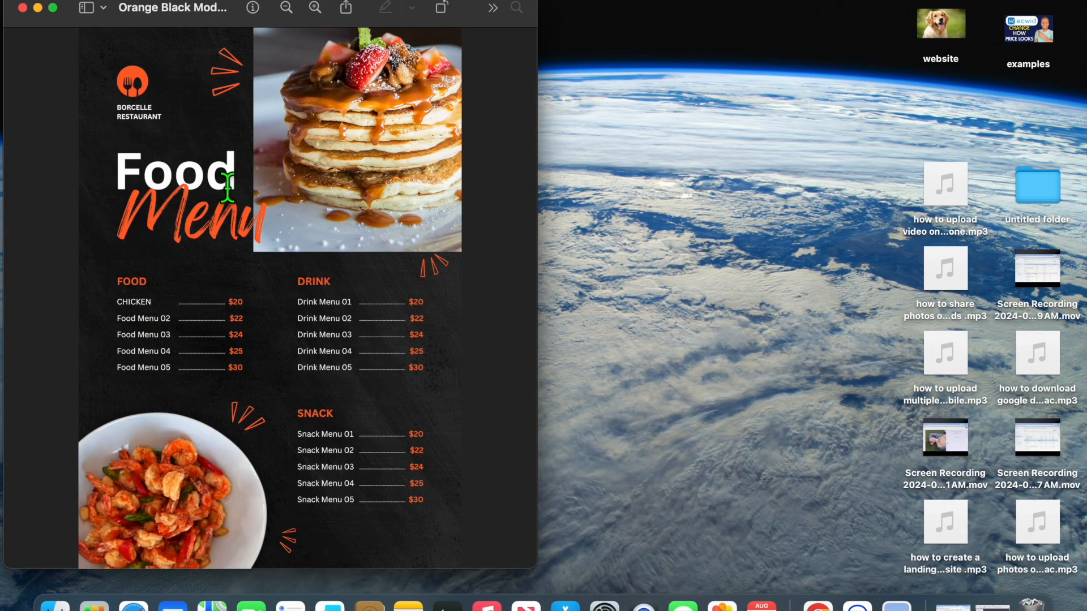
{"action": "left_click", "coordinate": [22, 8]}
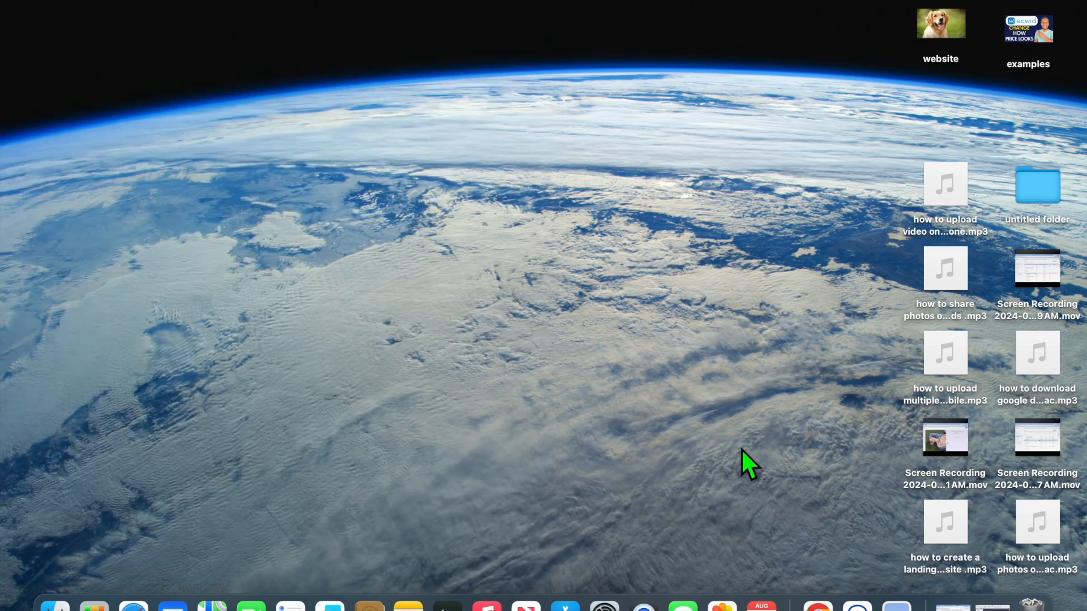
Return to the browser and switch to the ME-QR website at me-qr.com.
{"action": "left_click", "coordinate": [818, 606]}
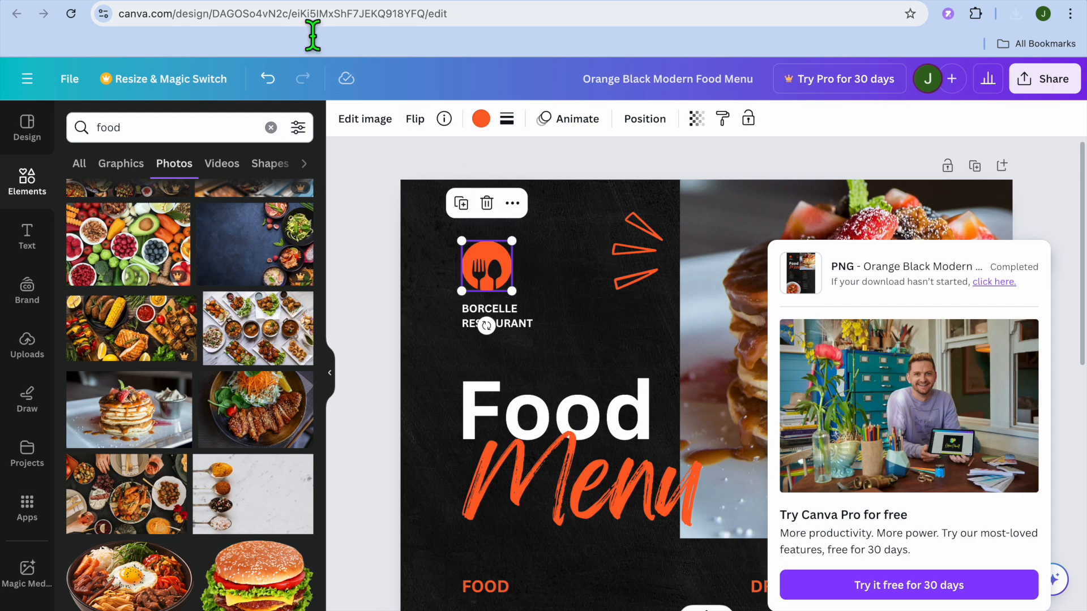
{"action": "left_click", "coordinate": [290, 1]}
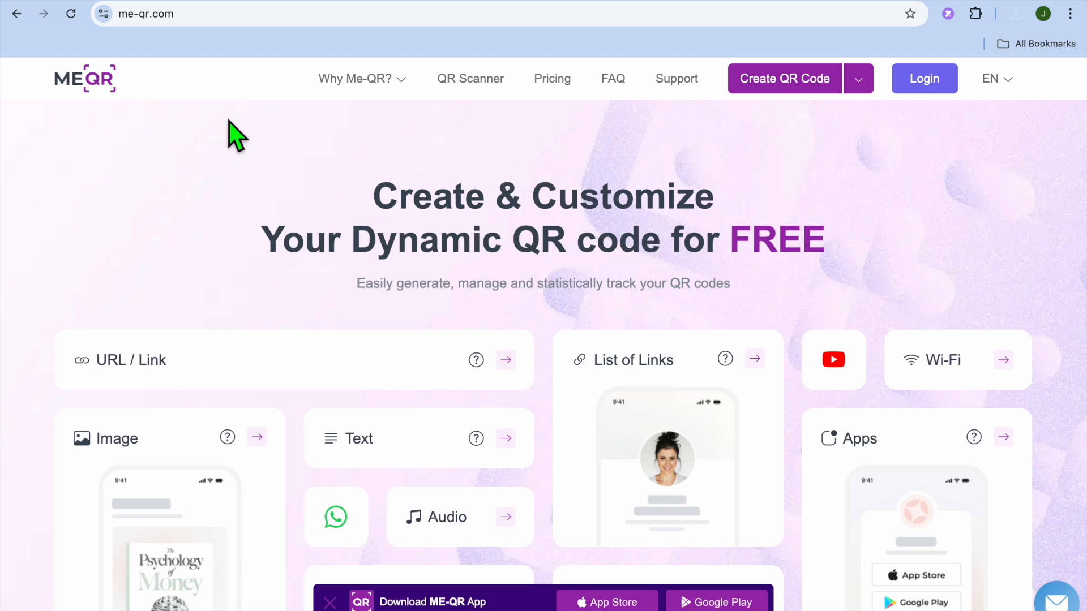
{"action": "scroll", "coordinate": [235, 136], "scroll_direction": "down", "scroll_amount": 3}
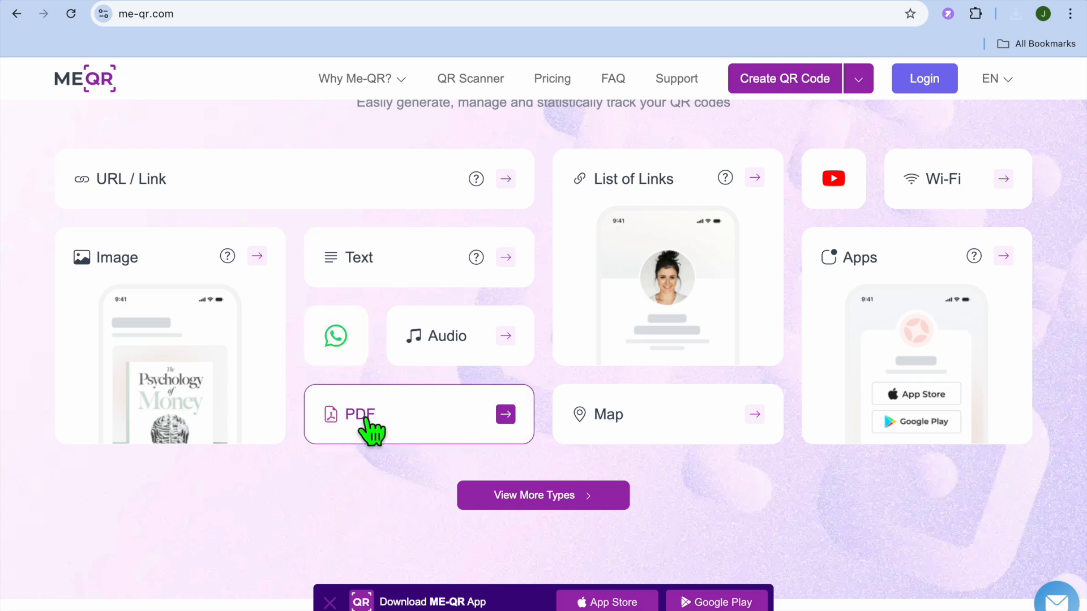
{"action": "left_click", "coordinate": [389, 421]}
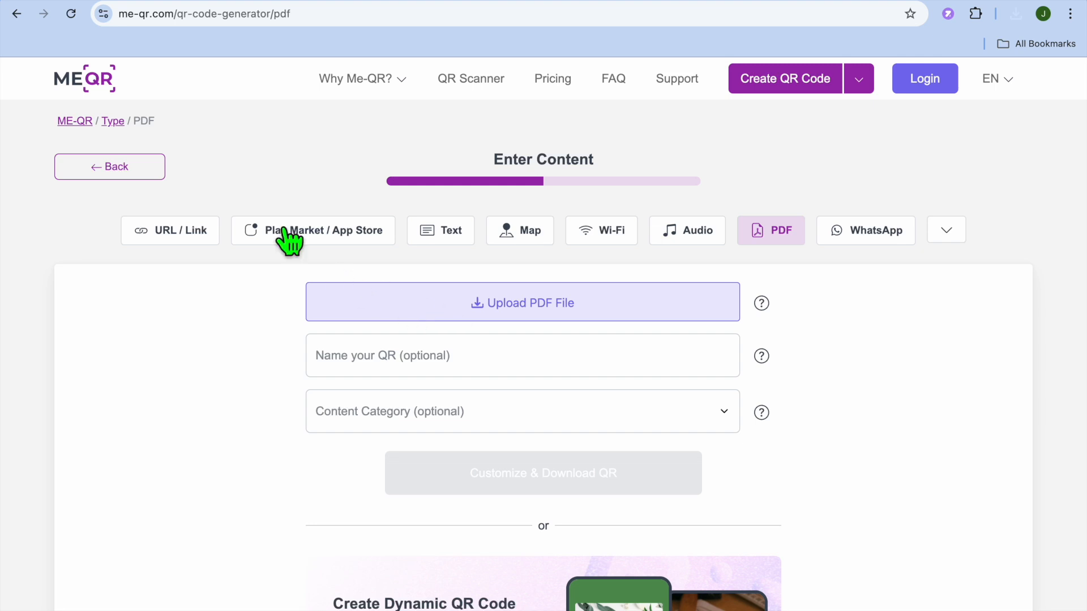
{"action": "left_click", "coordinate": [110, 170]}
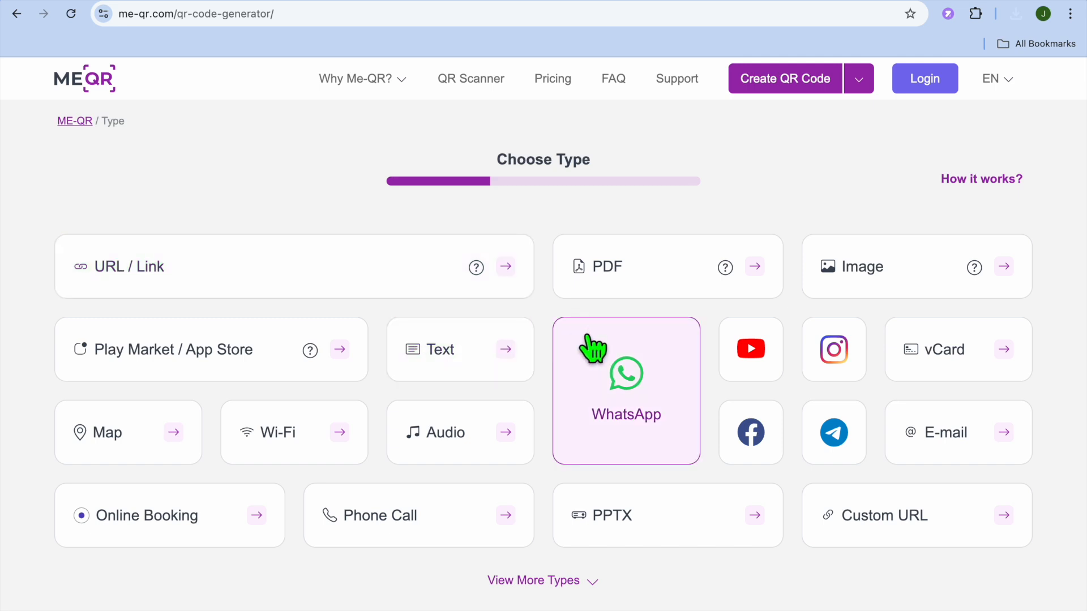
Choose the Image QR code type and upload Orange Black Modern Food Menu.png from the Downloads folder.
{"action": "left_click", "coordinate": [892, 281]}
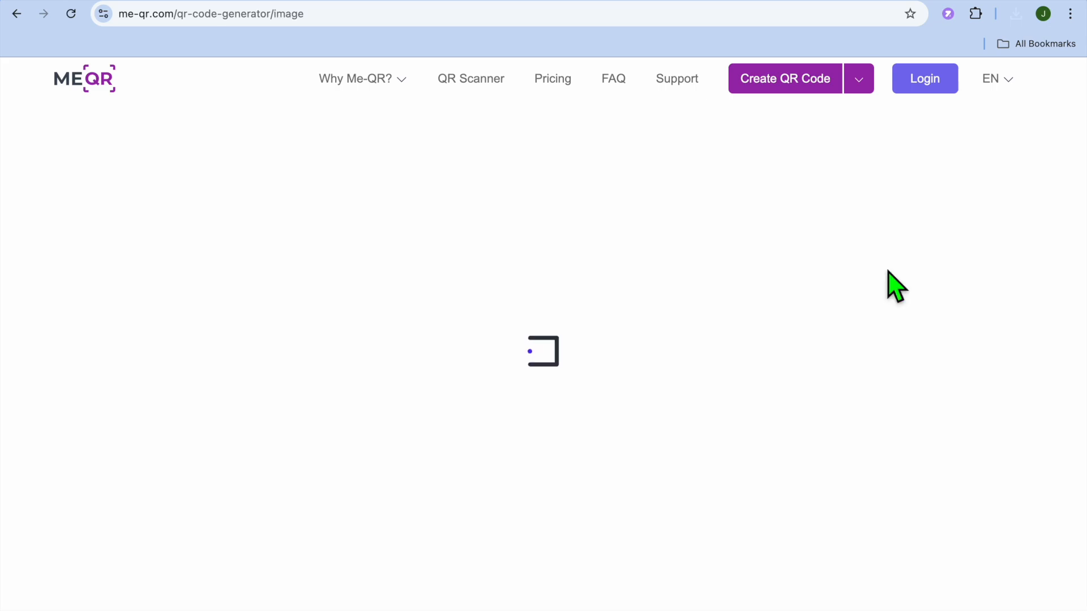
{"action": "left_click", "coordinate": [513, 300]}
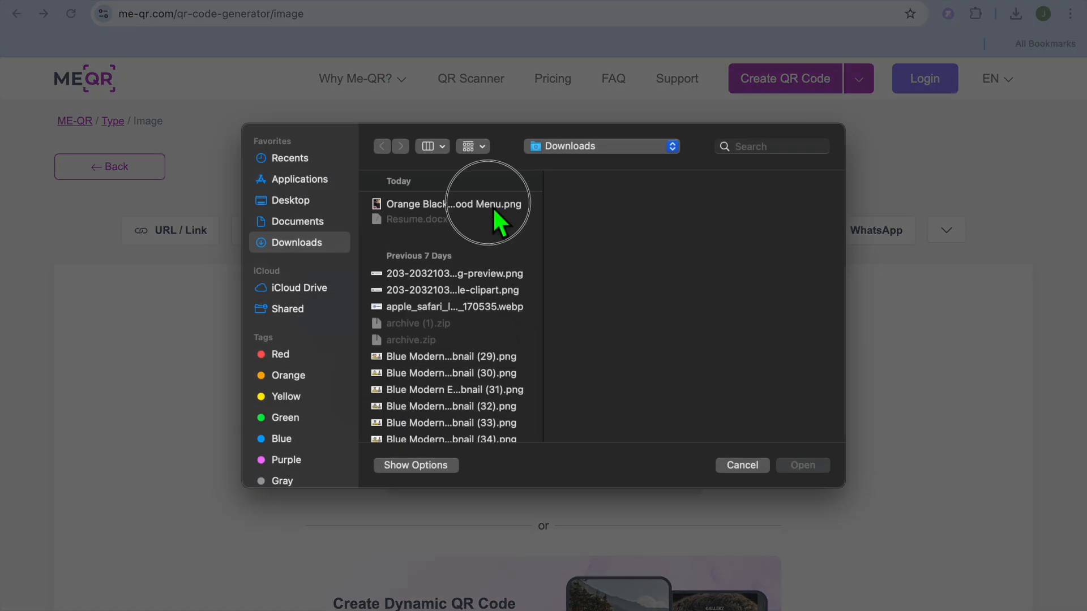
{"action": "left_click", "coordinate": [493, 205]}
{"action": "left_click", "coordinate": [813, 471]}
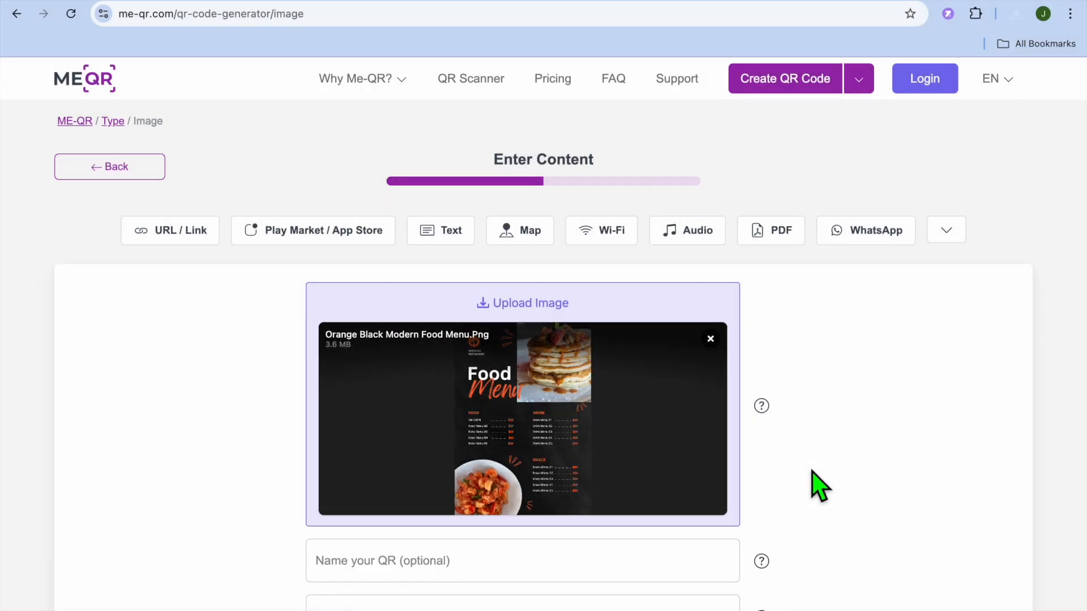
Check the content category options and continue to QR customization with the name and category left blank.
{"action": "scroll", "coordinate": [819, 486], "scroll_direction": "down", "scroll_amount": 3}
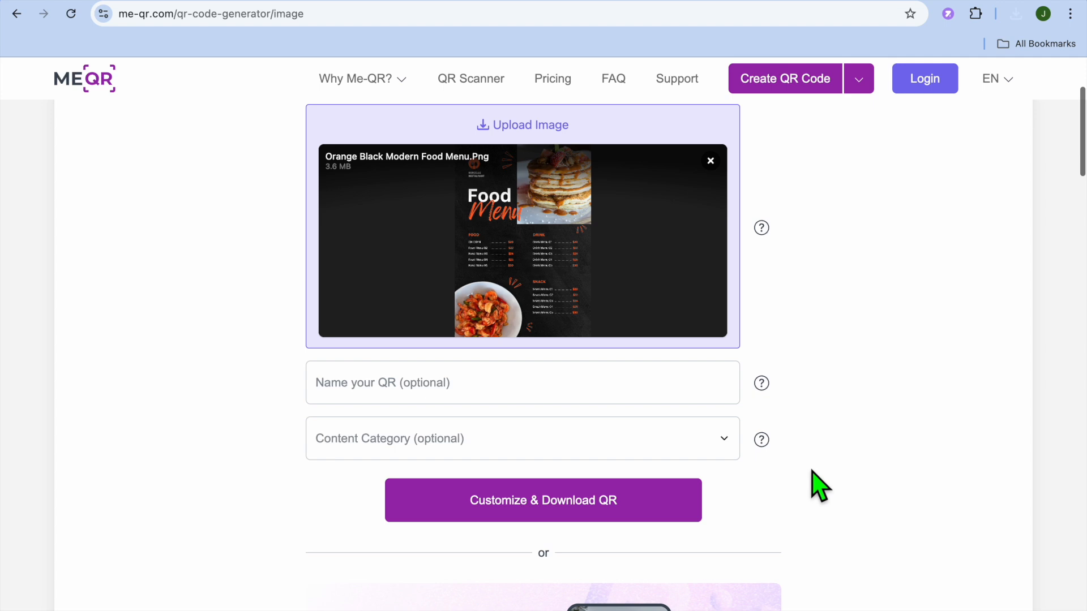
{"action": "left_click", "coordinate": [728, 449]}
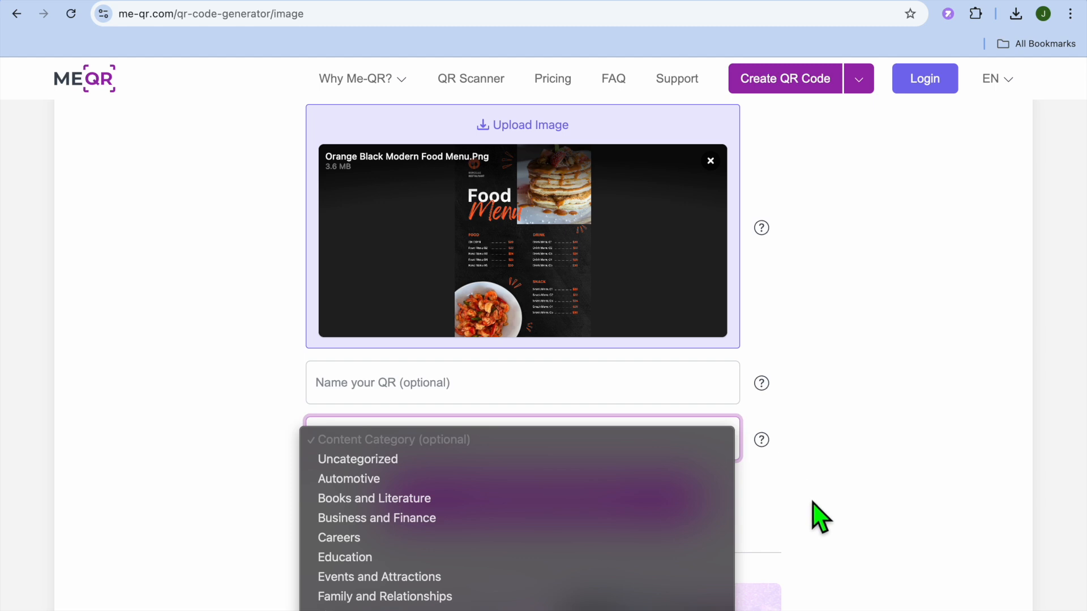
{"action": "left_click", "coordinate": [815, 518]}
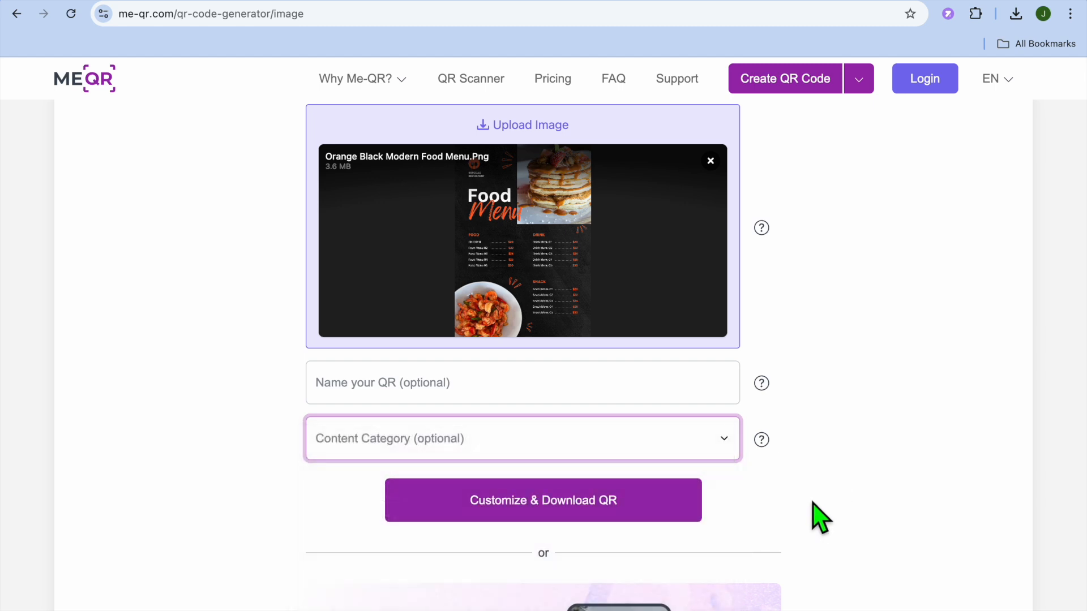
{"action": "left_click", "coordinate": [637, 503]}
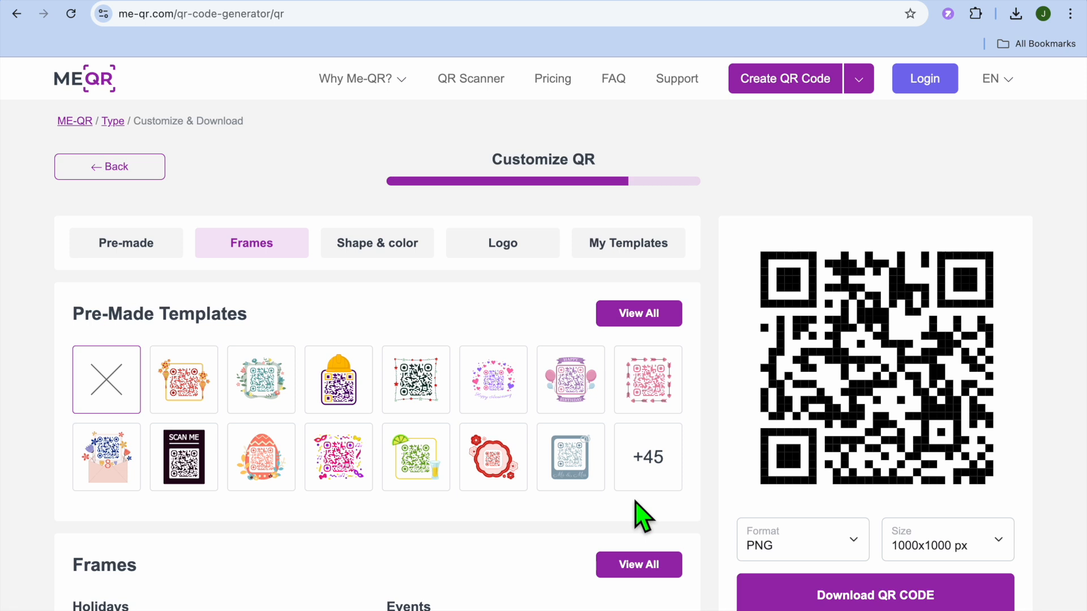
Browse the full collection of pre-made QR templates, close it, and apply the dark SCAN ME template.
{"action": "scroll", "coordinate": [635, 503], "scroll_direction": "down", "scroll_amount": 2}
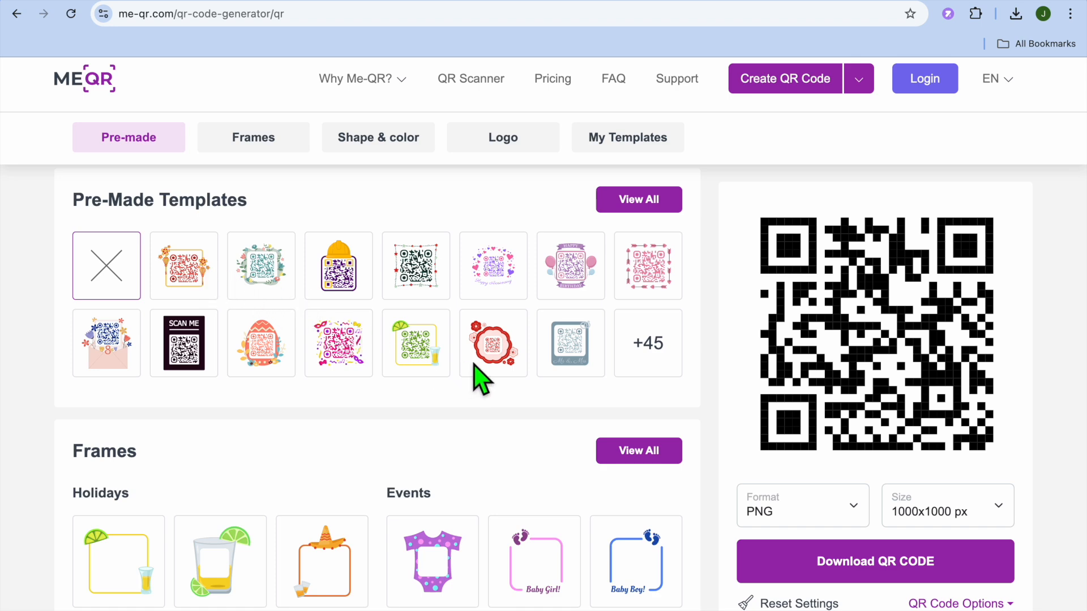
{"action": "left_click", "coordinate": [647, 354]}
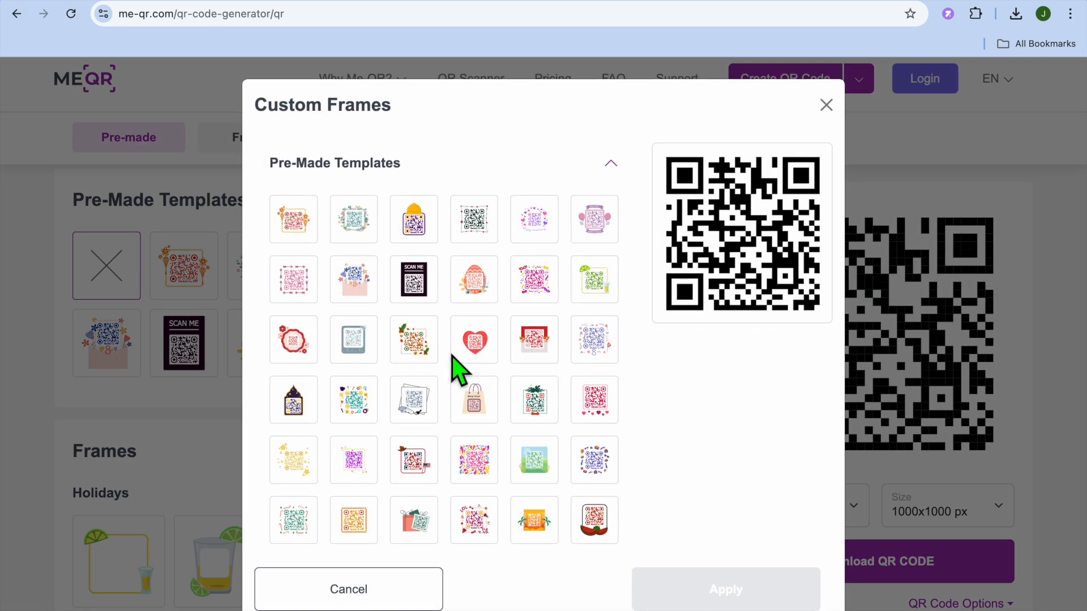
{"action": "scroll", "coordinate": [453, 368], "scroll_direction": "down", "scroll_amount": 4}
{"action": "scroll", "coordinate": [452, 367], "scroll_direction": "down", "scroll_amount": 7}
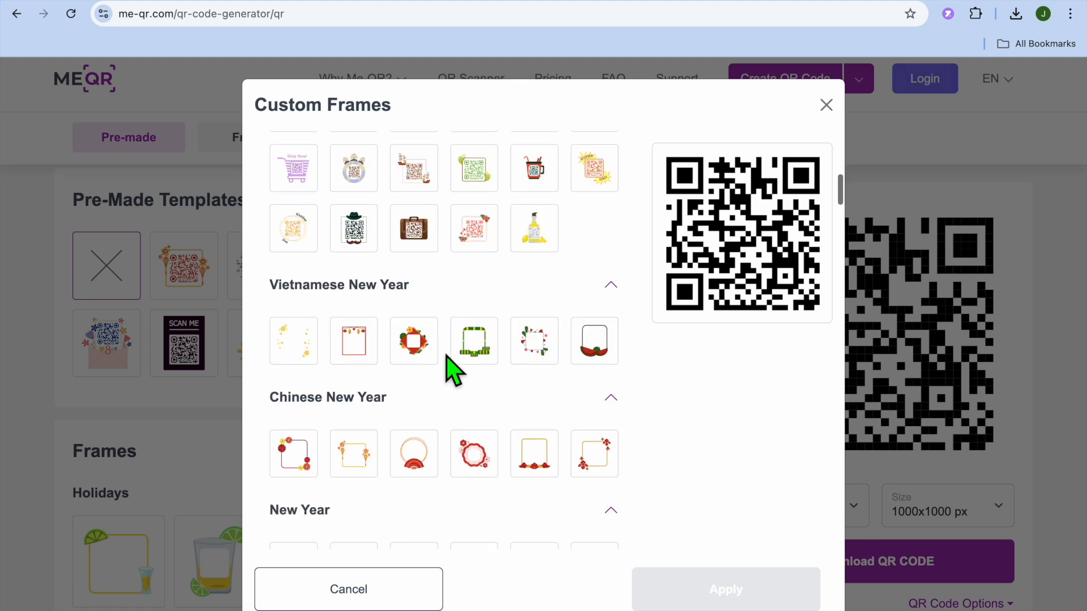
{"action": "scroll", "coordinate": [447, 365], "scroll_direction": "up", "scroll_amount": 10}
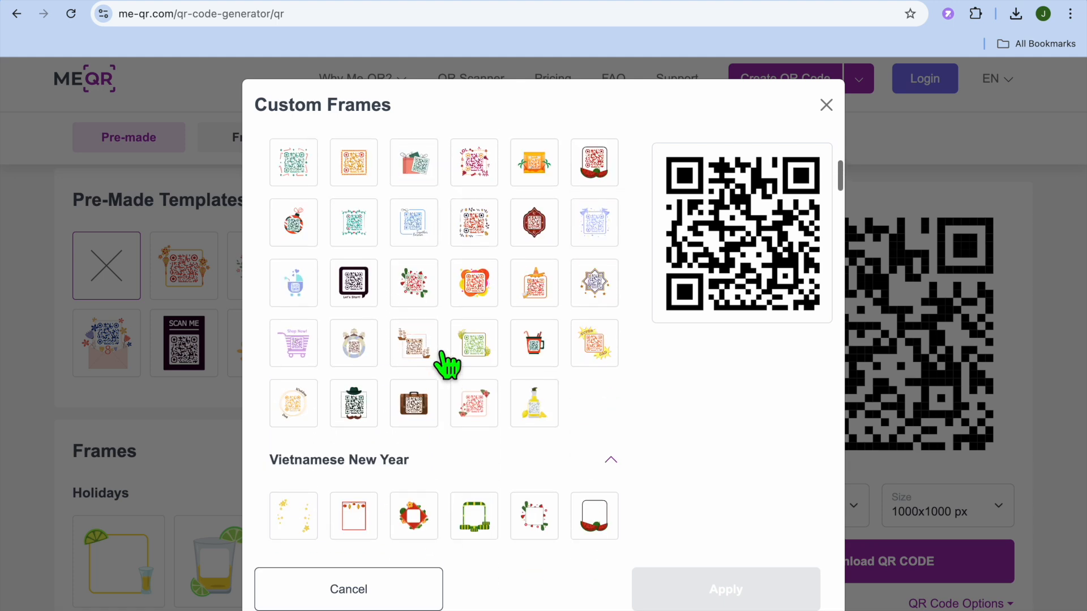
{"action": "left_click", "coordinate": [826, 106]}
{"action": "left_click", "coordinate": [208, 375]}
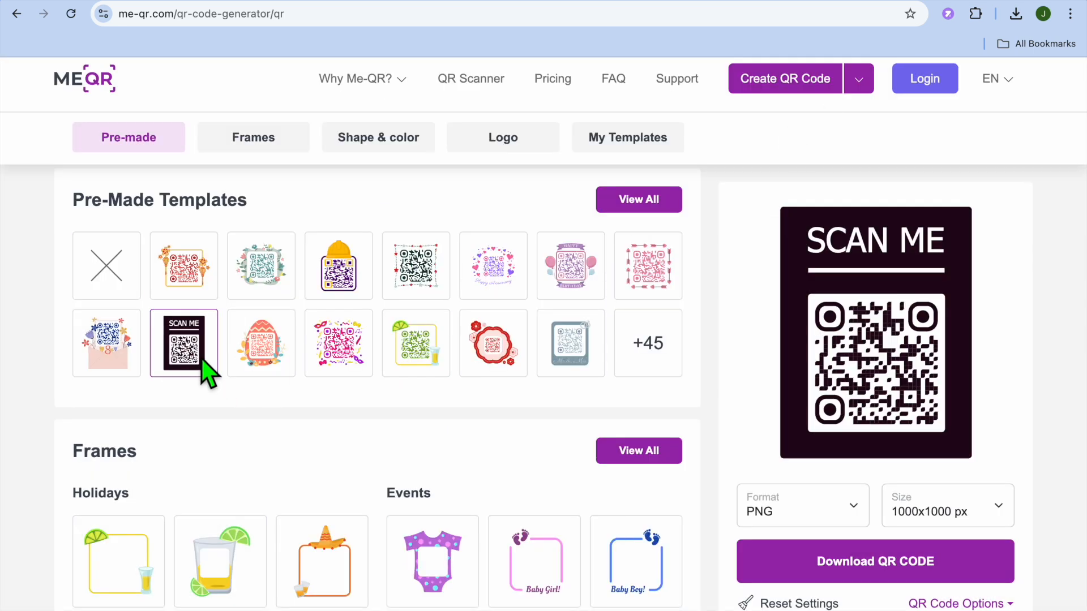
Review the frame, color, text and body pattern options, and download the QR code as a 1000x1000 px PNG.
{"action": "scroll", "coordinate": [263, 422], "scroll_direction": "down", "scroll_amount": 5}
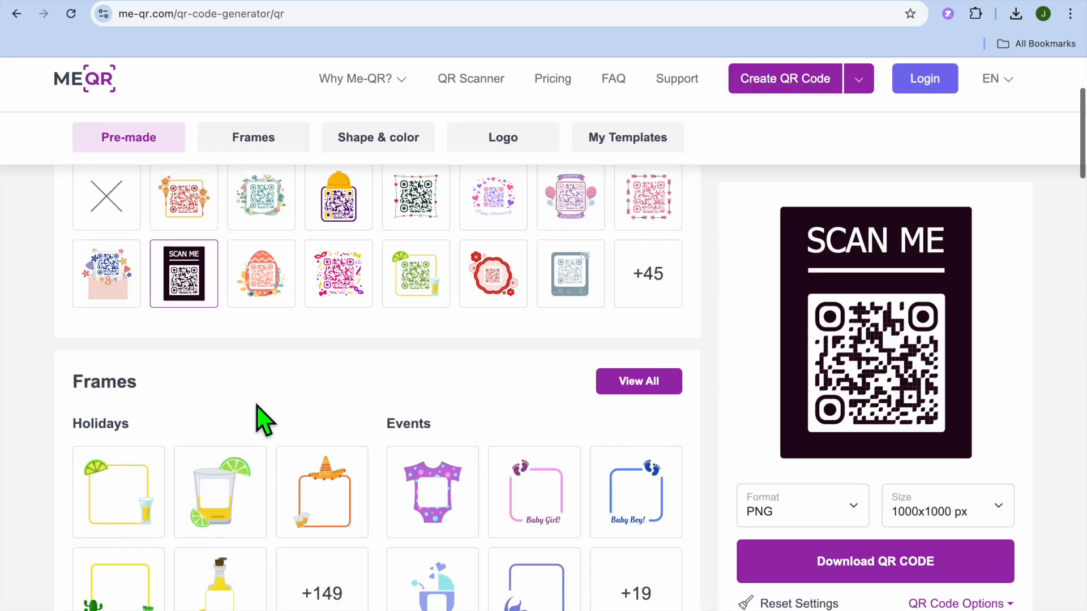
{"action": "scroll", "coordinate": [264, 420], "scroll_direction": "down", "scroll_amount": 3}
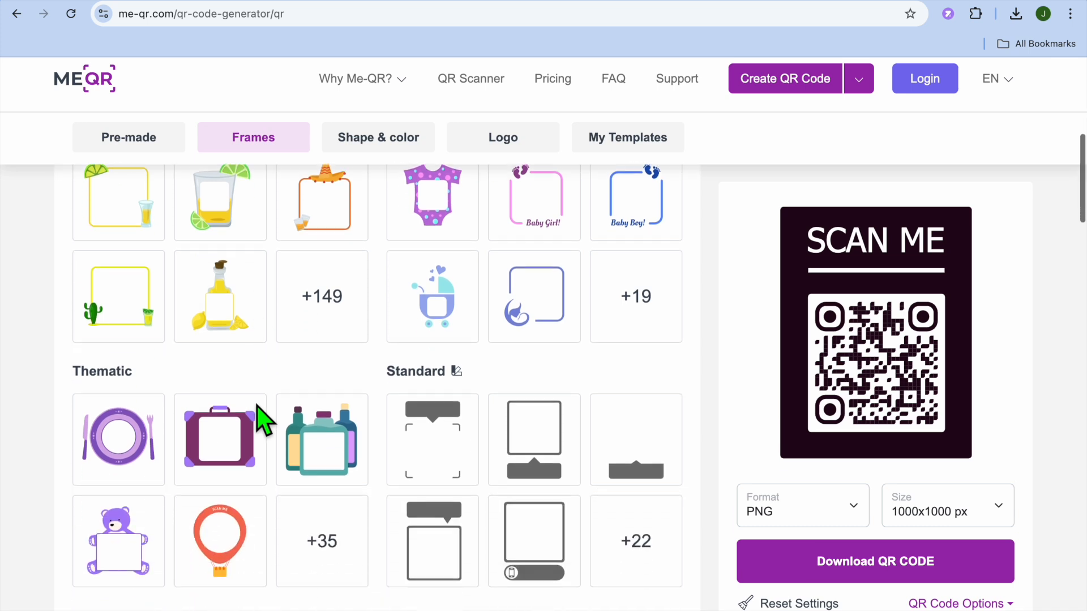
{"action": "scroll", "coordinate": [382, 407], "scroll_direction": "down", "scroll_amount": 5}
{"action": "scroll", "coordinate": [377, 396], "scroll_direction": "down", "scroll_amount": 2}
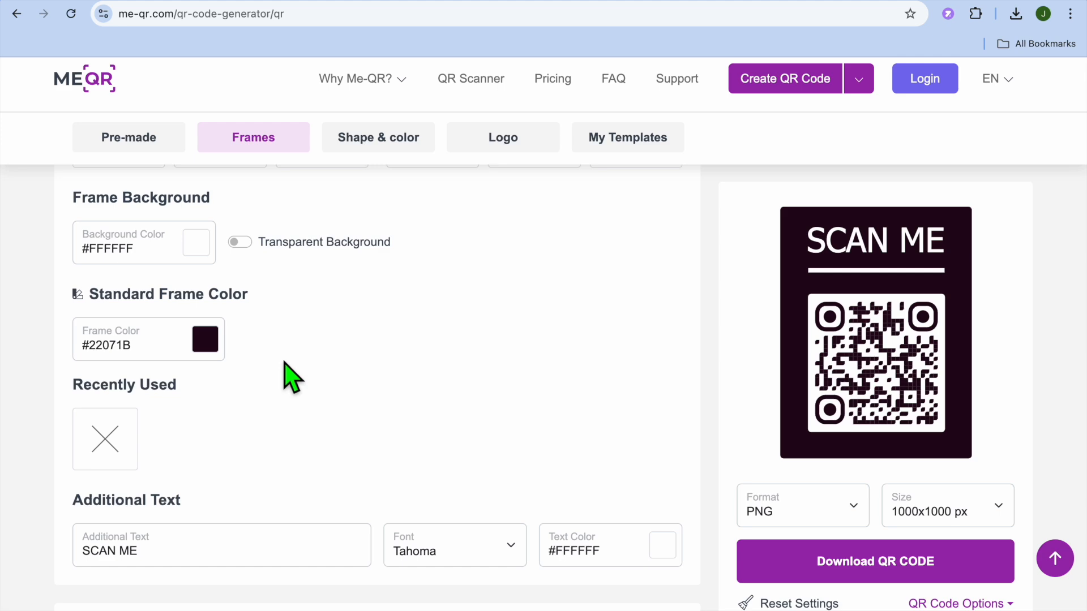
{"action": "scroll", "coordinate": [284, 376], "scroll_direction": "down", "scroll_amount": 5}
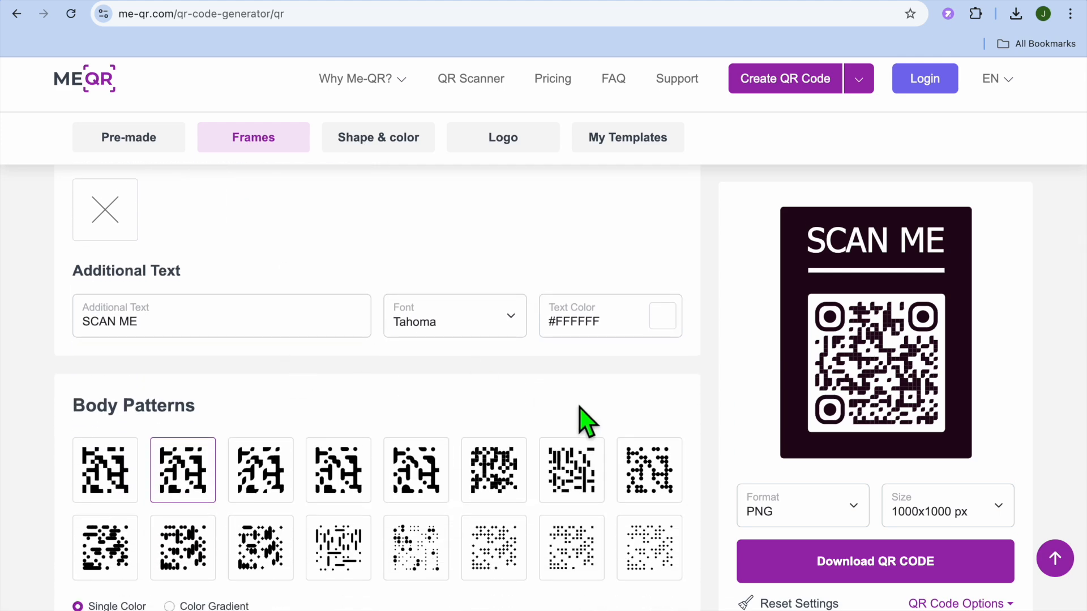
{"action": "left_click", "coordinate": [810, 563]}
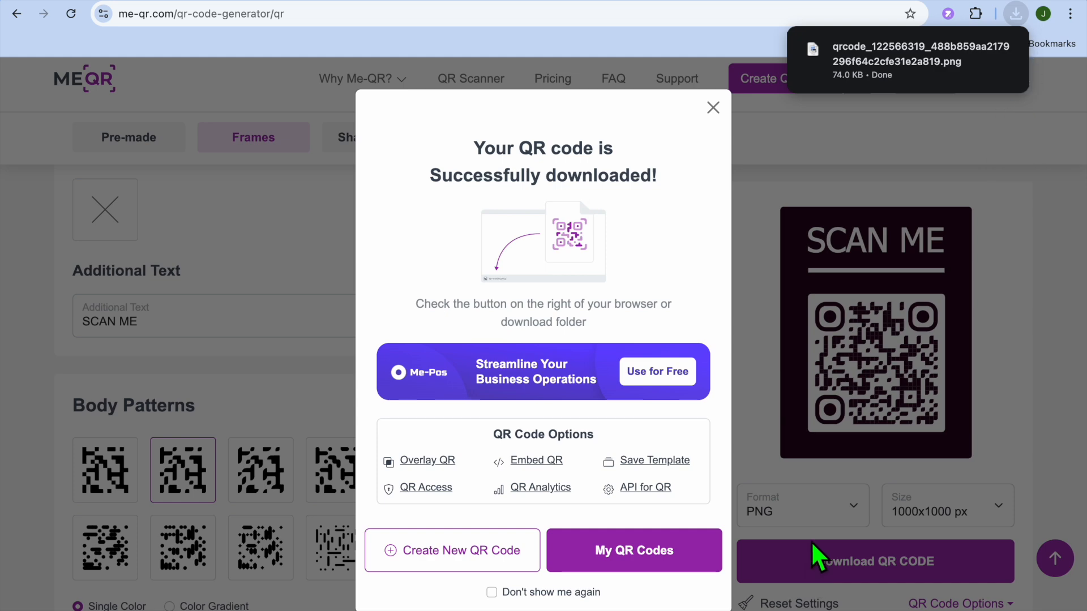
{"action": "left_click", "coordinate": [712, 110]}
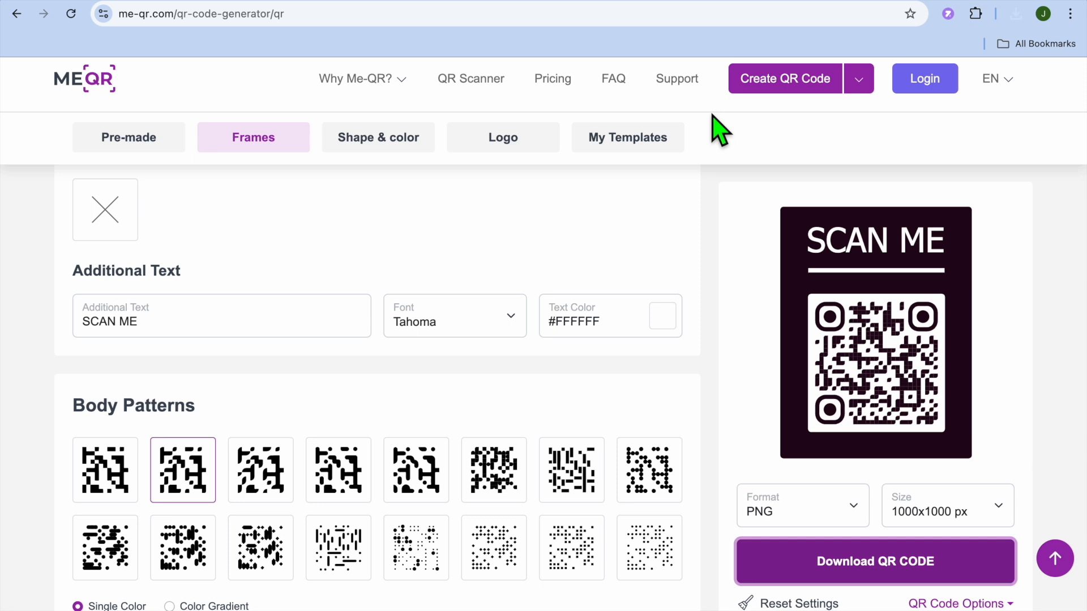
Open the downloaded SCAN ME QR code image to check it, and close the preview.
{"action": "left_click", "coordinate": [1016, 15]}
{"action": "left_click", "coordinate": [906, 107]}
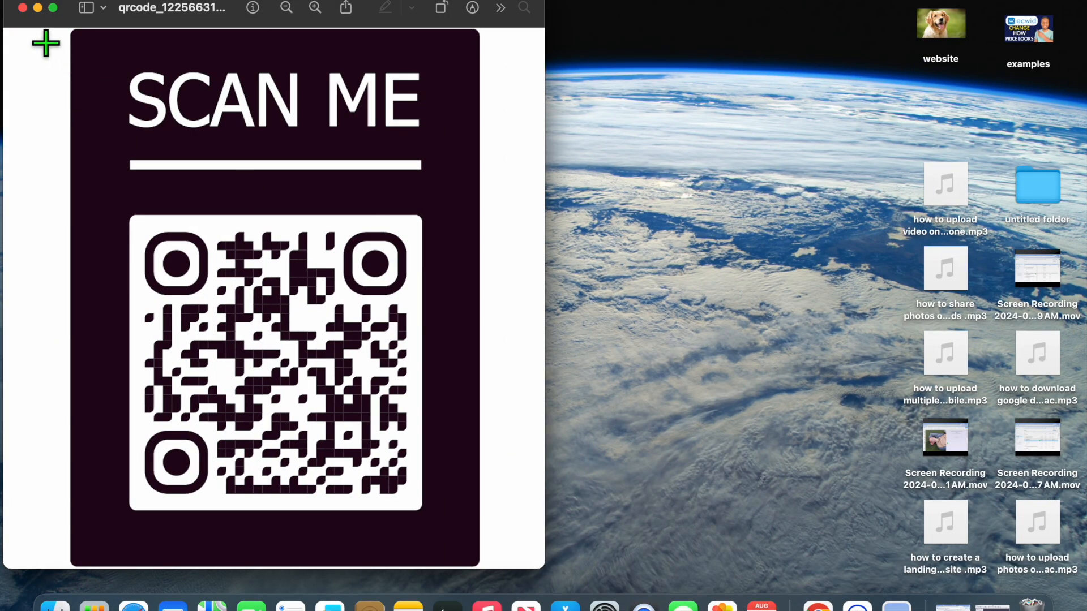
{"action": "left_click", "coordinate": [24, 8]}
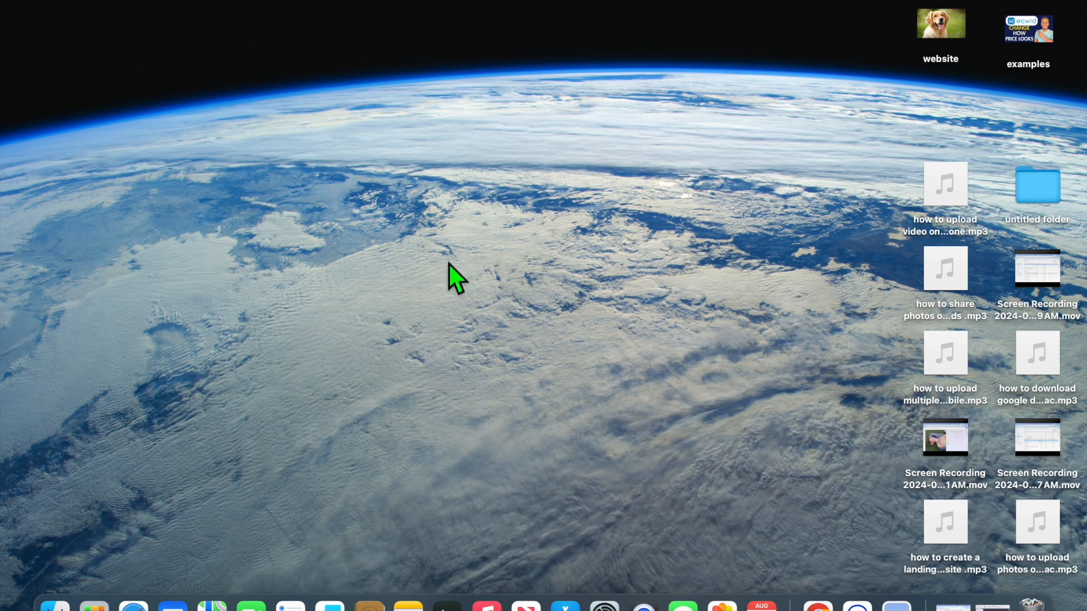